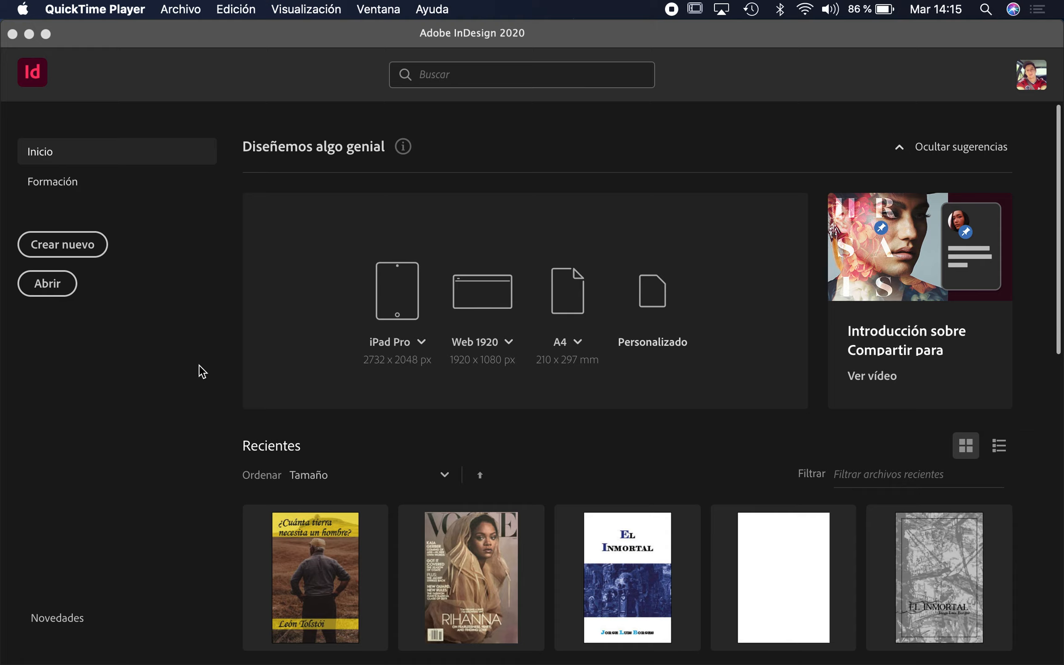
Create a new single-page A4 print document and collapse the side panels.
{"action": "left_click", "coordinate": [56, 247]}
{"action": "left_click", "coordinate": [86, 248]}
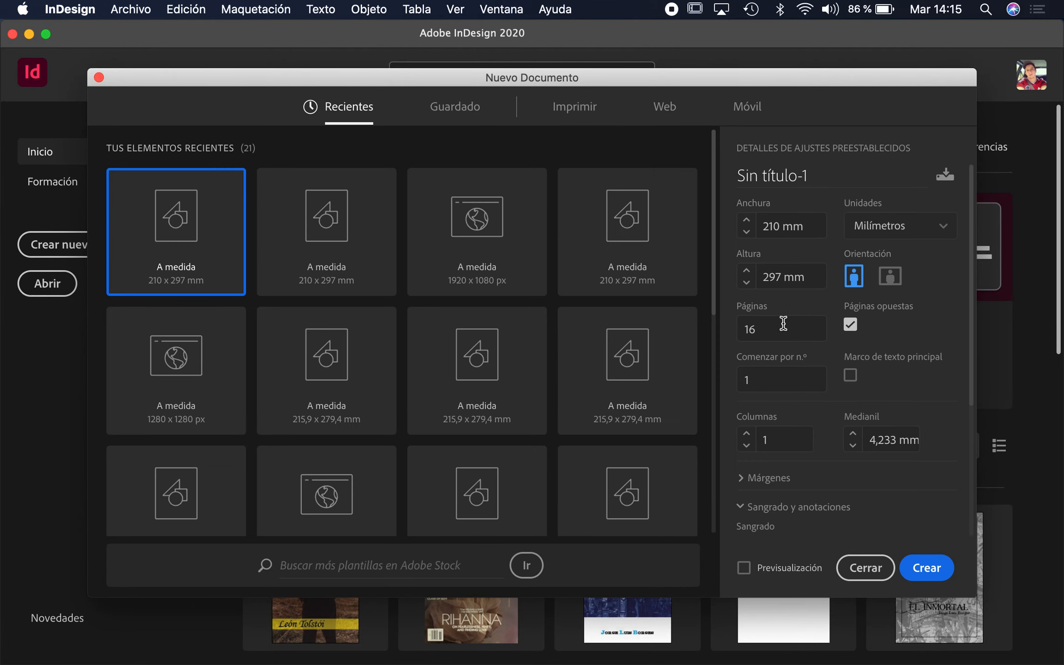
{"action": "left_click", "coordinate": [576, 109]}
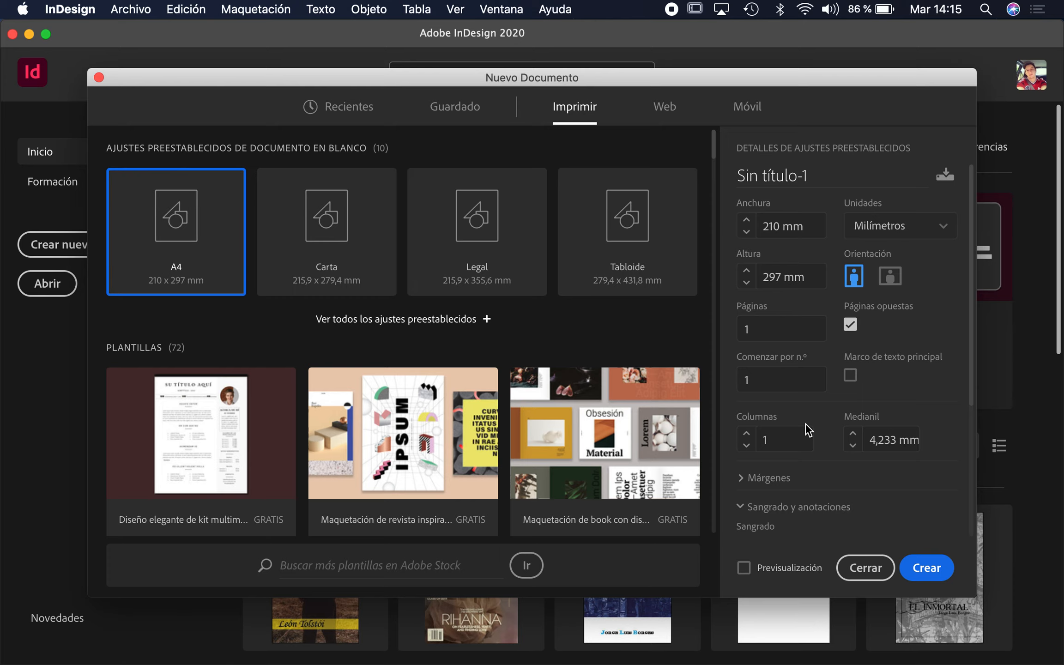
{"action": "left_click", "coordinate": [923, 574]}
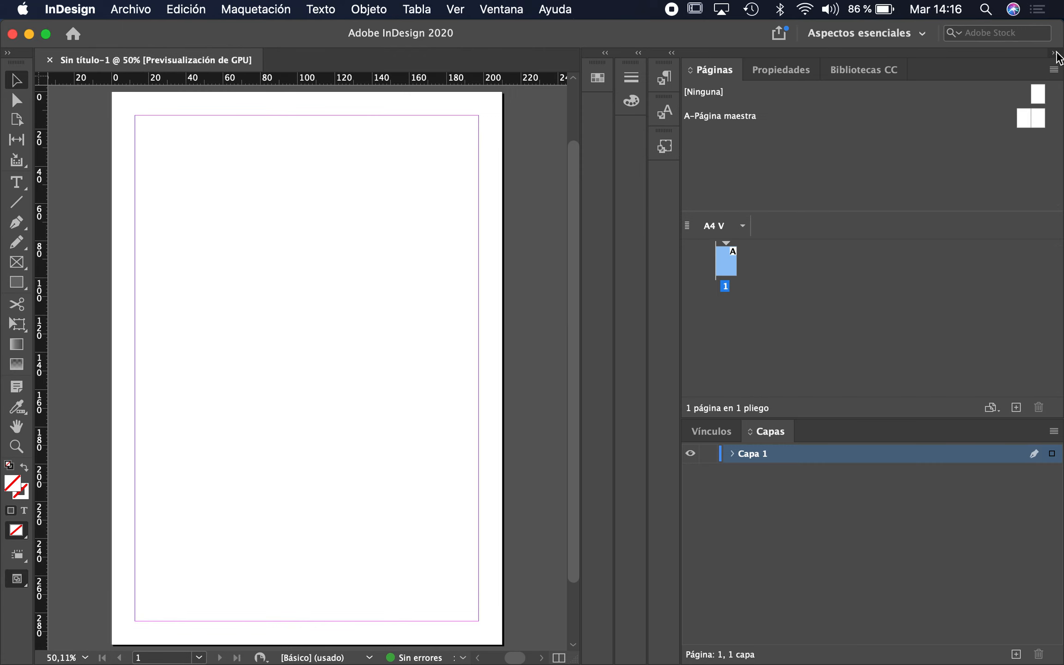
{"action": "left_click", "coordinate": [1055, 53]}
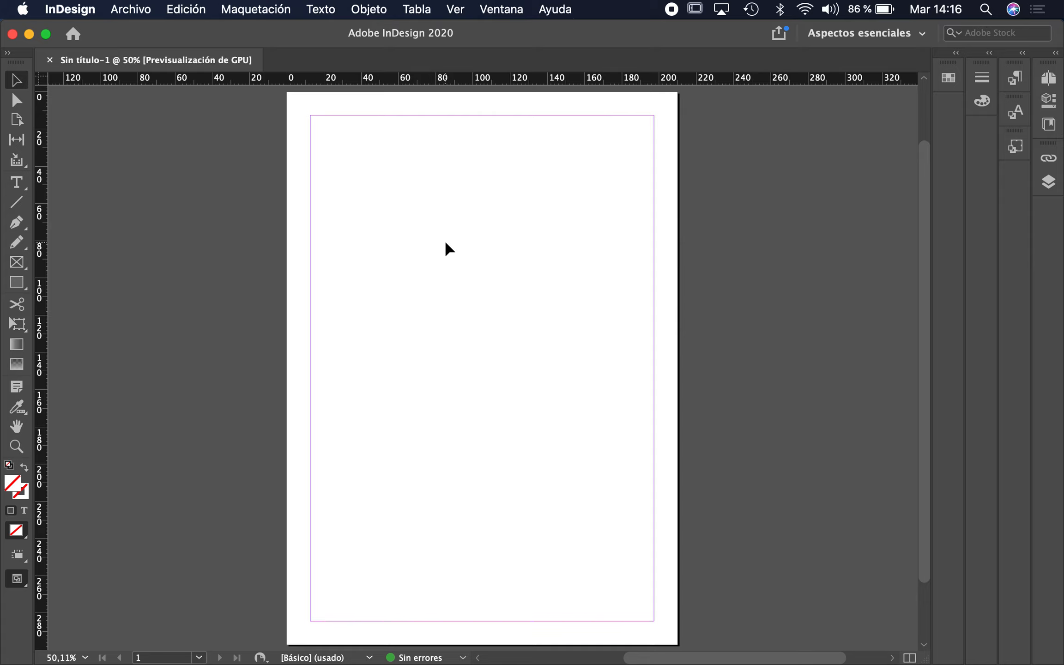
Draw a text frame in the upper-left of the page and type 'Datos de contacto'.
{"action": "scroll", "coordinate": [445, 243], "scroll_direction": "up", "scroll_amount": 5}
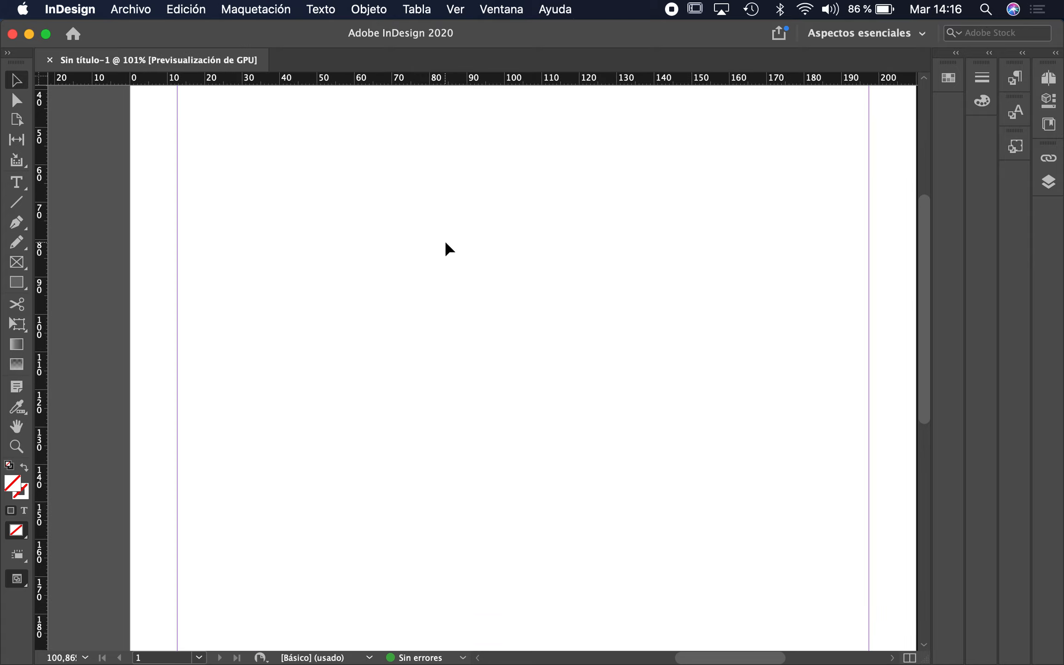
{"action": "scroll", "coordinate": [445, 242], "scroll_direction": "up", "scroll_amount": 5}
{"action": "left_click", "coordinate": [17, 183]}
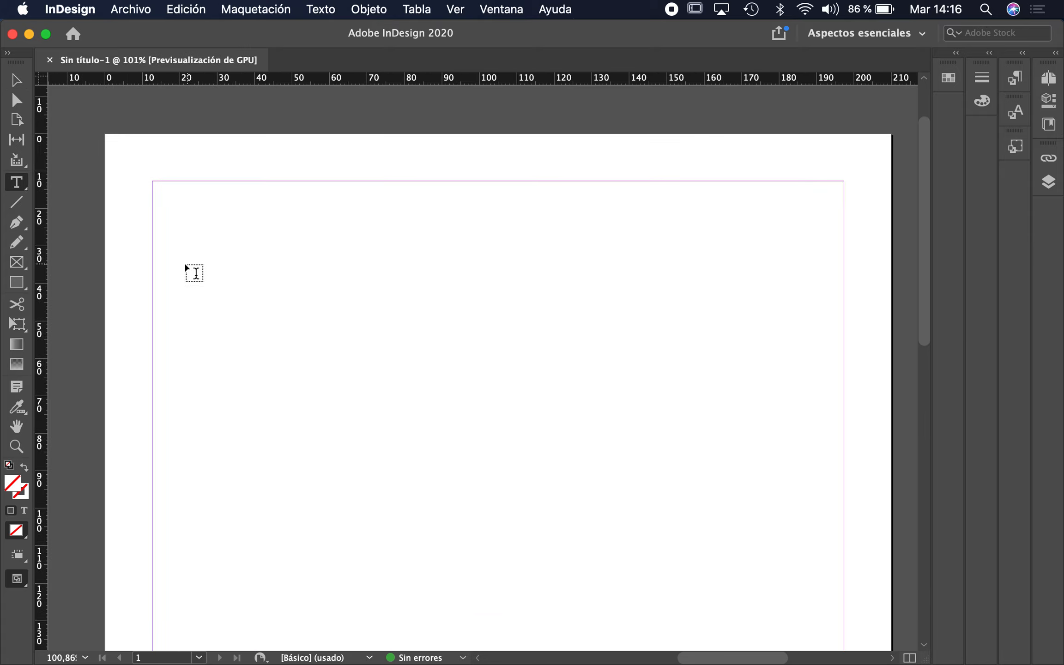
{"action": "left_click_drag", "start_coordinate": [185, 302], "coordinate": [564, 507]}
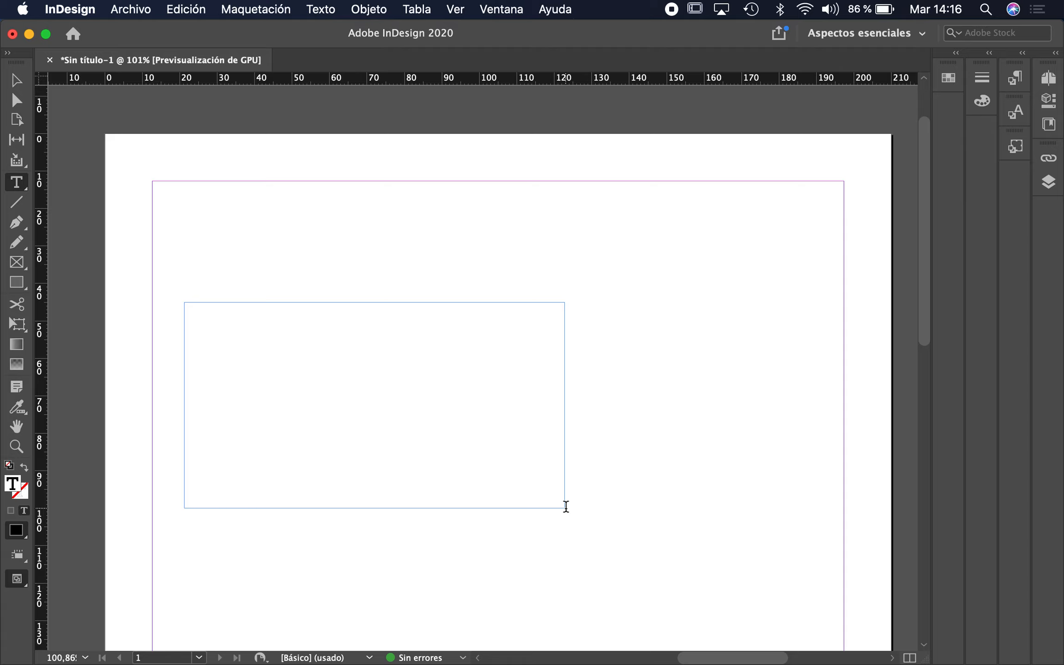
{"action": "type", "text": "Datos de co"}
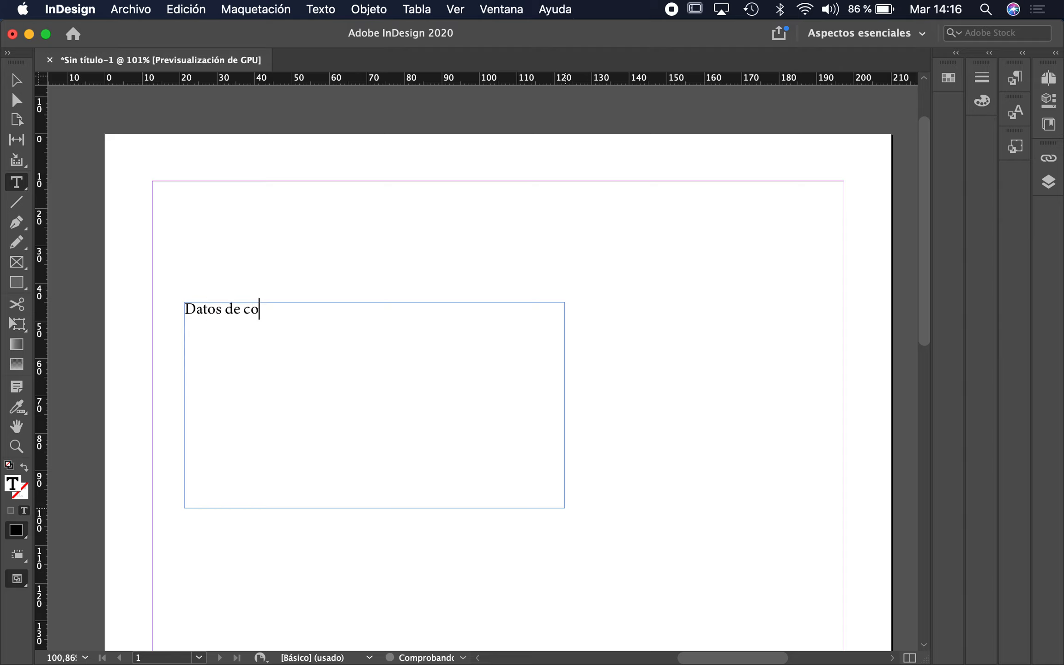
{"action": "type", "text": "ntacto"}
Add a second line with the headings Nombre, Apellido and Teléfono separated by tabs.
{"action": "key", "text": "Return"}
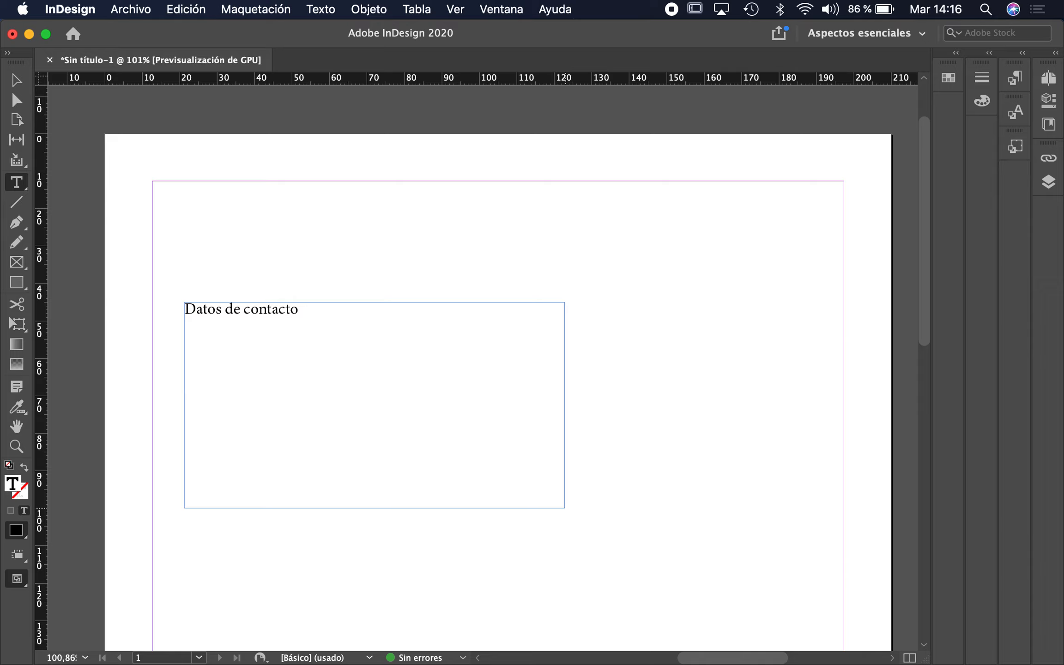
{"action": "type", "text": "Nombre"}
{"action": "key", "text": "Tab"}
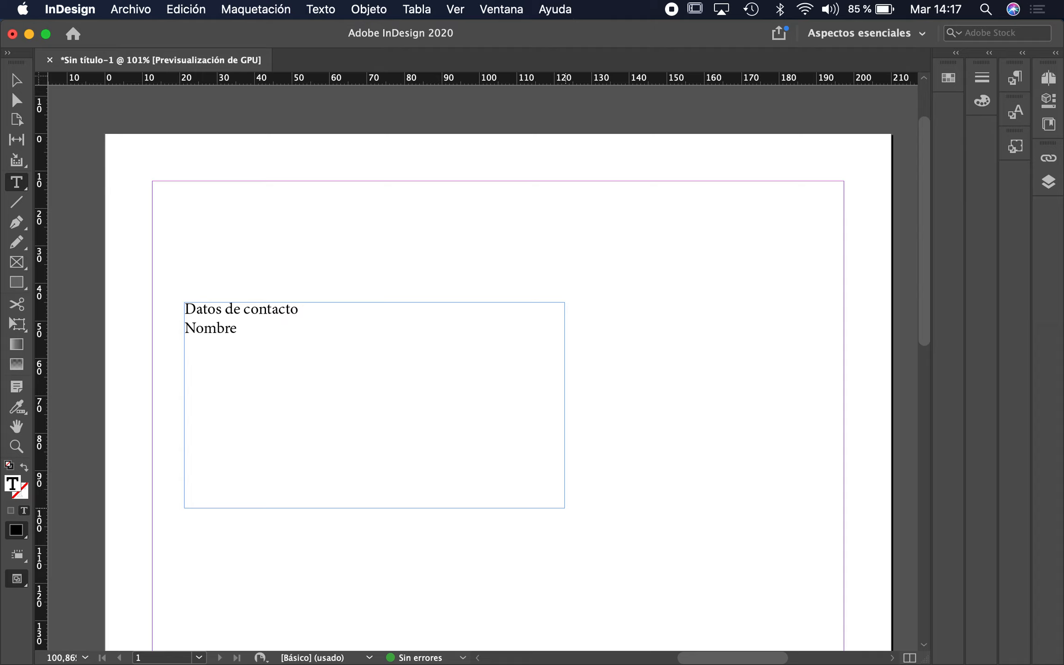
{"action": "type", "text": "Apellido"}
{"action": "key", "text": "Tab"}
{"action": "type", "text": "Teléfono"}
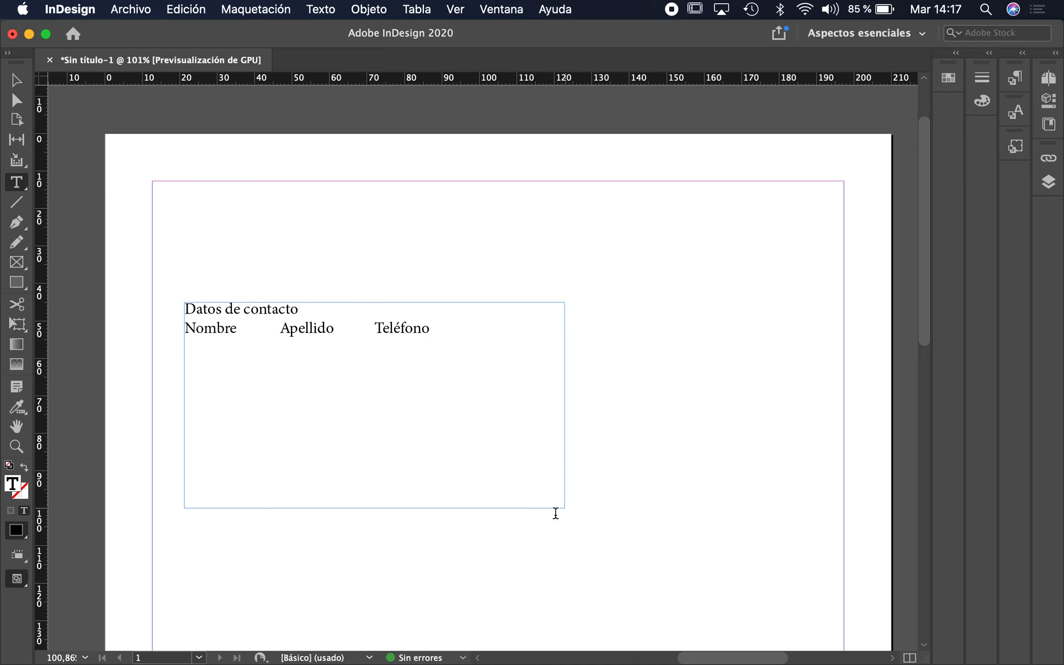
Select the heading words Nombre and Apellido and the tab gaps between them.
{"action": "left_click_drag", "start_coordinate": [185, 327], "coordinate": [504, 325]}
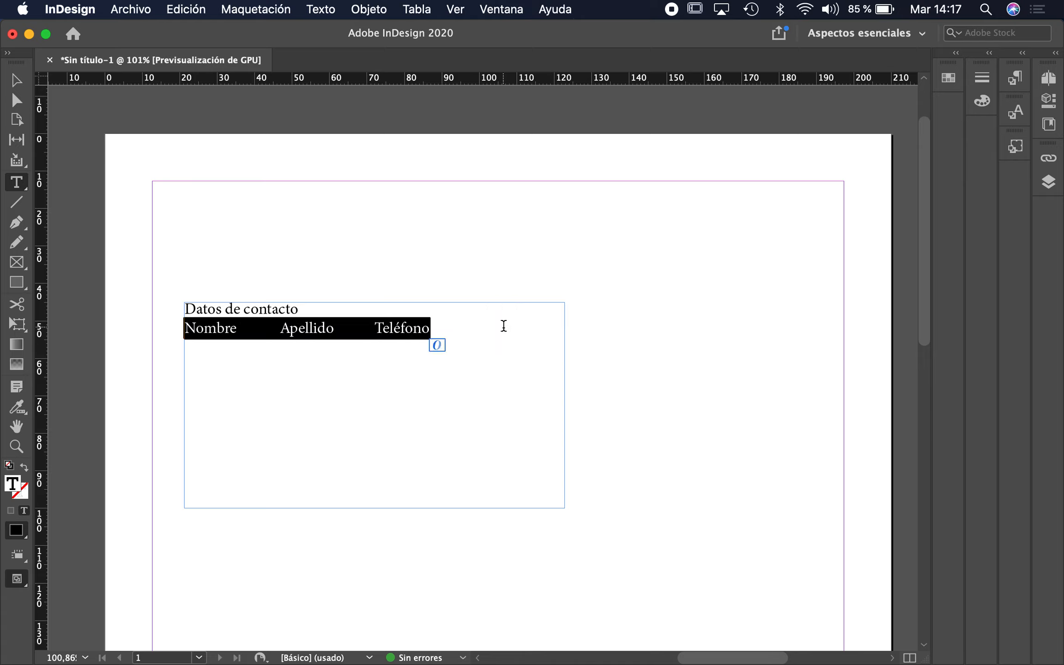
{"action": "double_click", "coordinate": [203, 329]}
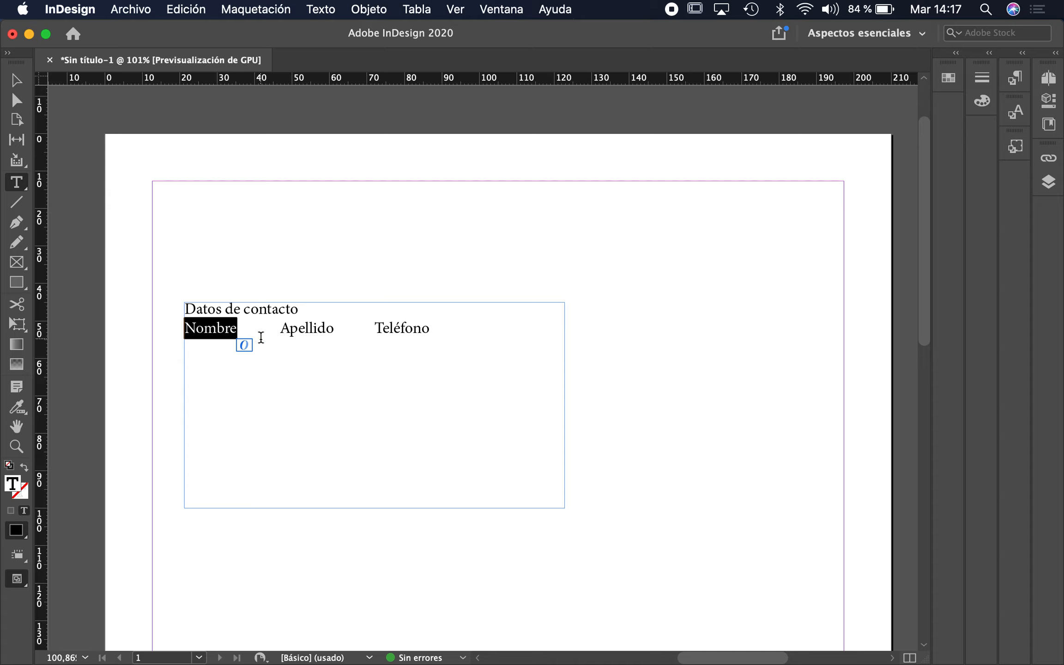
{"action": "double_click", "coordinate": [248, 329]}
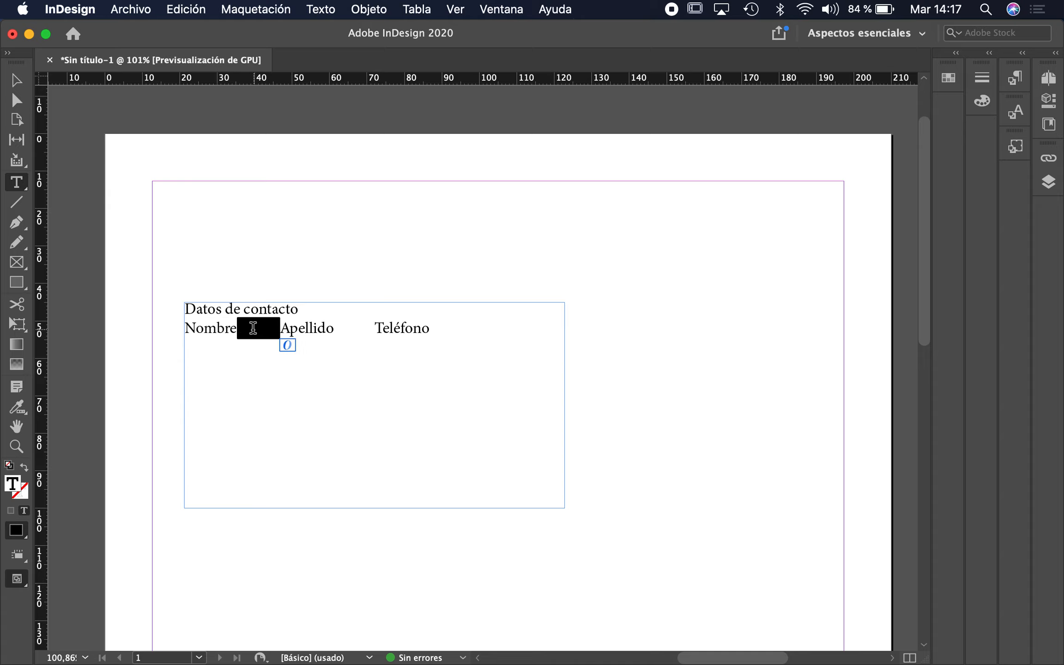
{"action": "left_click", "coordinate": [300, 326]}
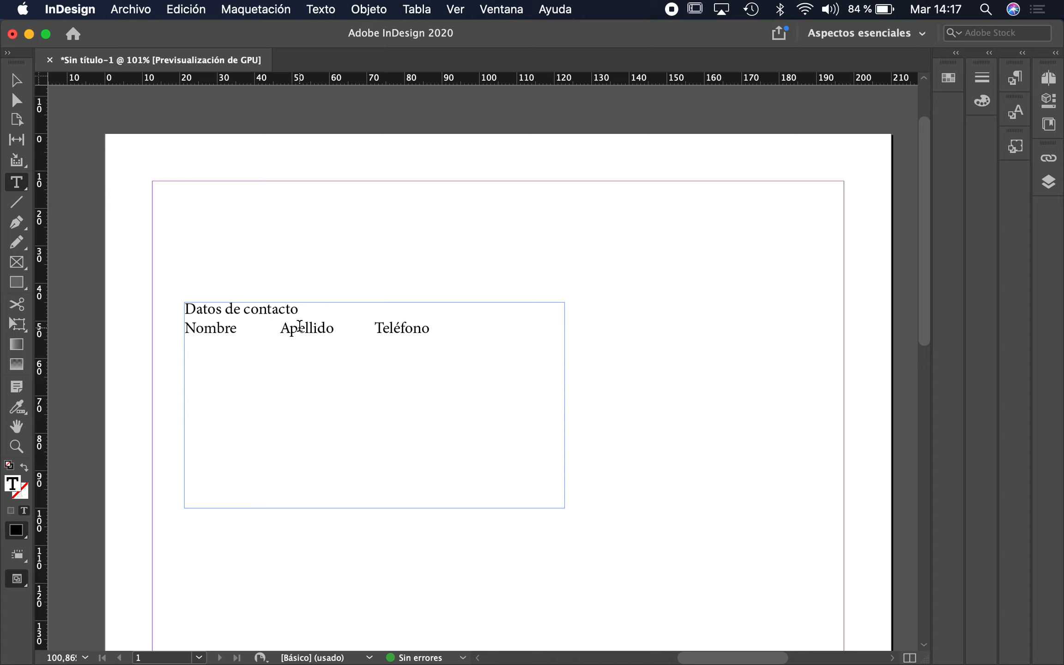
{"action": "double_click", "coordinate": [300, 326]}
{"action": "double_click", "coordinate": [354, 328]}
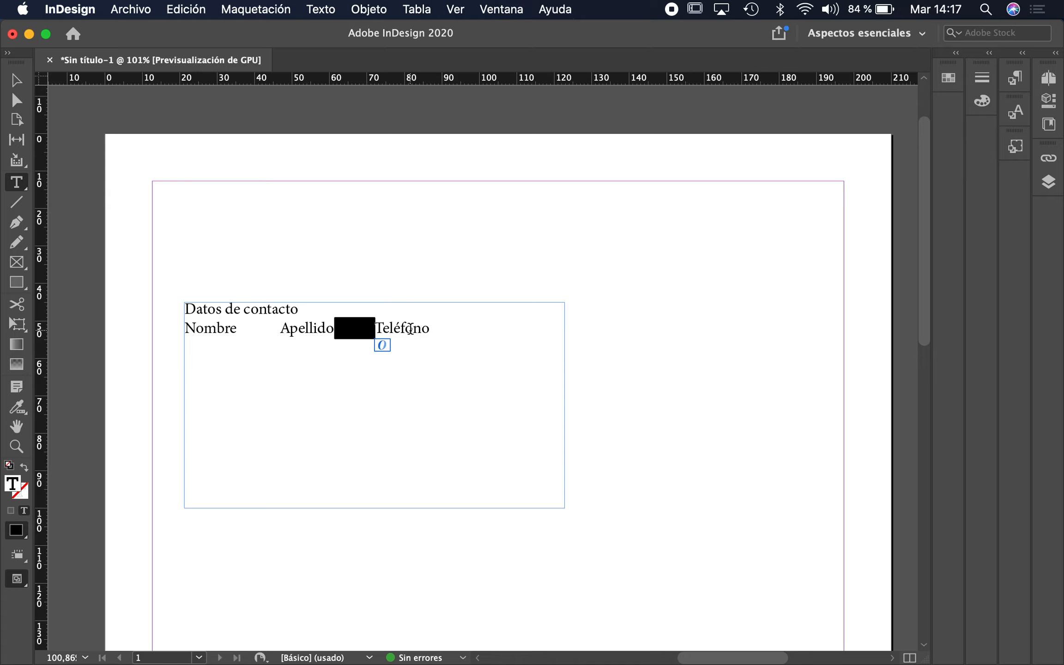
{"action": "left_click", "coordinate": [397, 331]}
{"action": "double_click", "coordinate": [397, 331]}
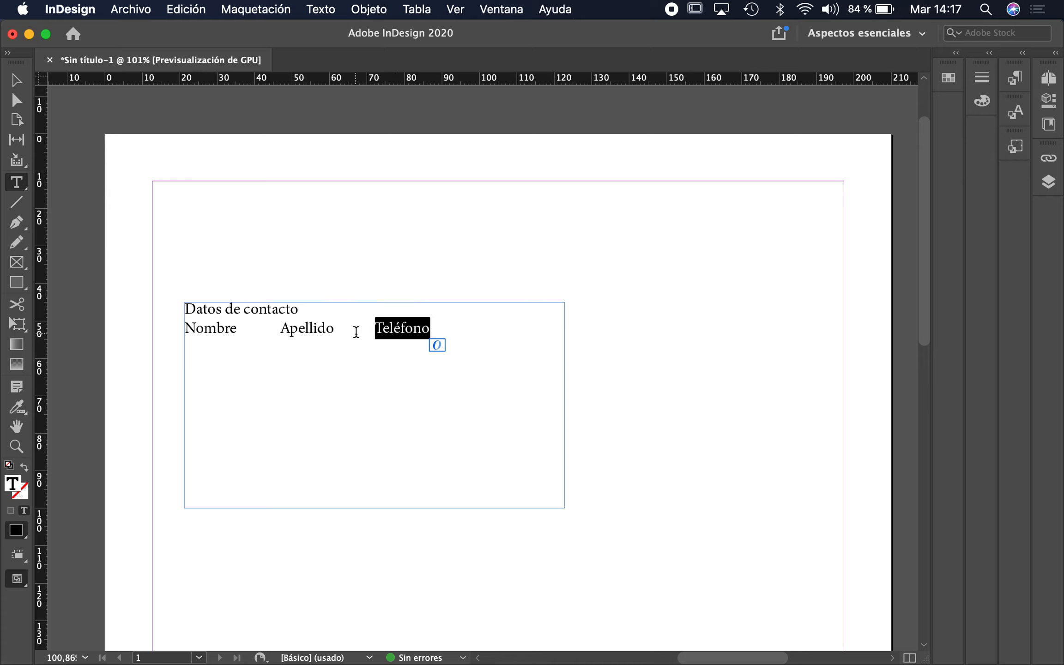
{"action": "double_click", "coordinate": [365, 331]}
Highlight the tab gaps between the headings again, then start a new line after Teléfono.
{"action": "double_click", "coordinate": [258, 332]}
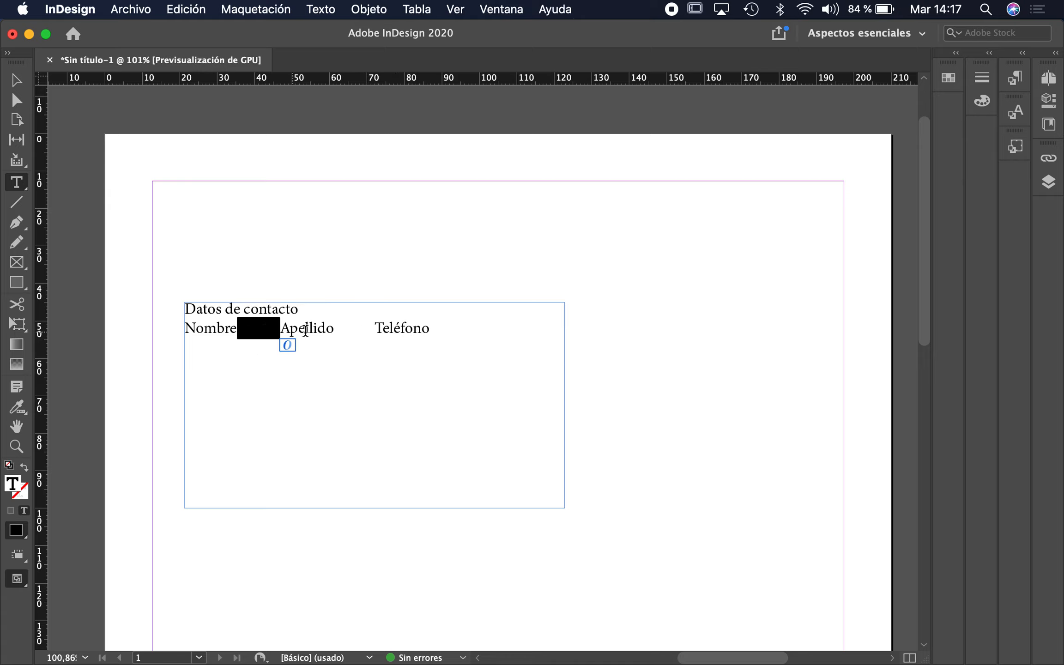
{"action": "double_click", "coordinate": [346, 333]}
{"action": "double_click", "coordinate": [254, 331]}
{"action": "double_click", "coordinate": [348, 328]}
{"action": "double_click", "coordinate": [257, 329]}
{"action": "double_click", "coordinate": [348, 329]}
{"action": "double_click", "coordinate": [254, 329]}
{"action": "left_click", "coordinate": [341, 329]}
{"action": "double_click", "coordinate": [342, 329]}
{"action": "double_click", "coordinate": [254, 329]}
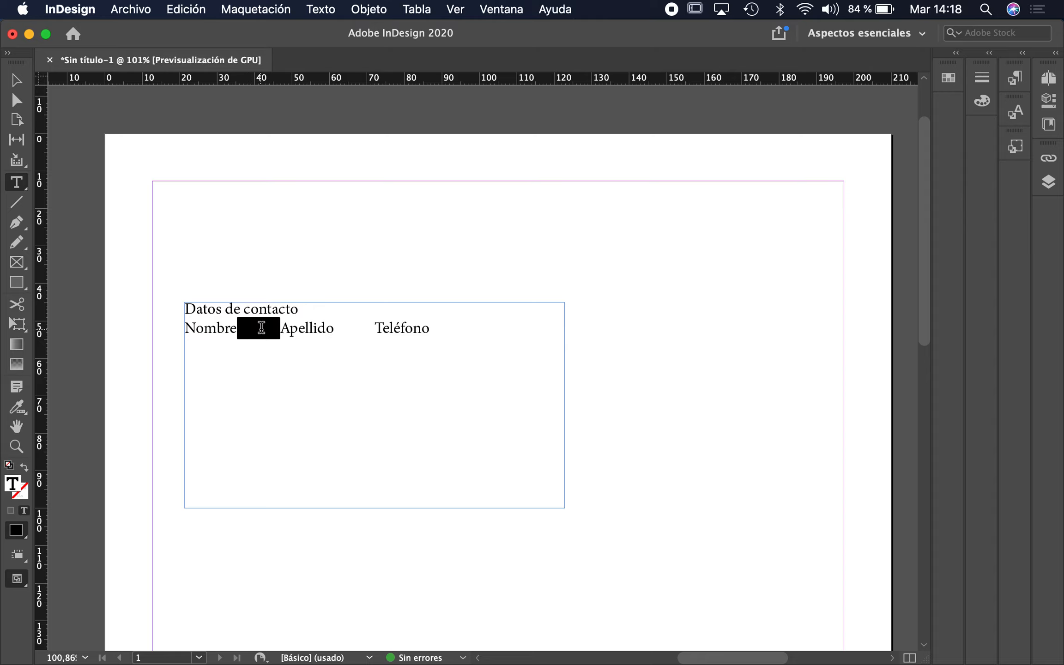
{"action": "left_click", "coordinate": [449, 329]}
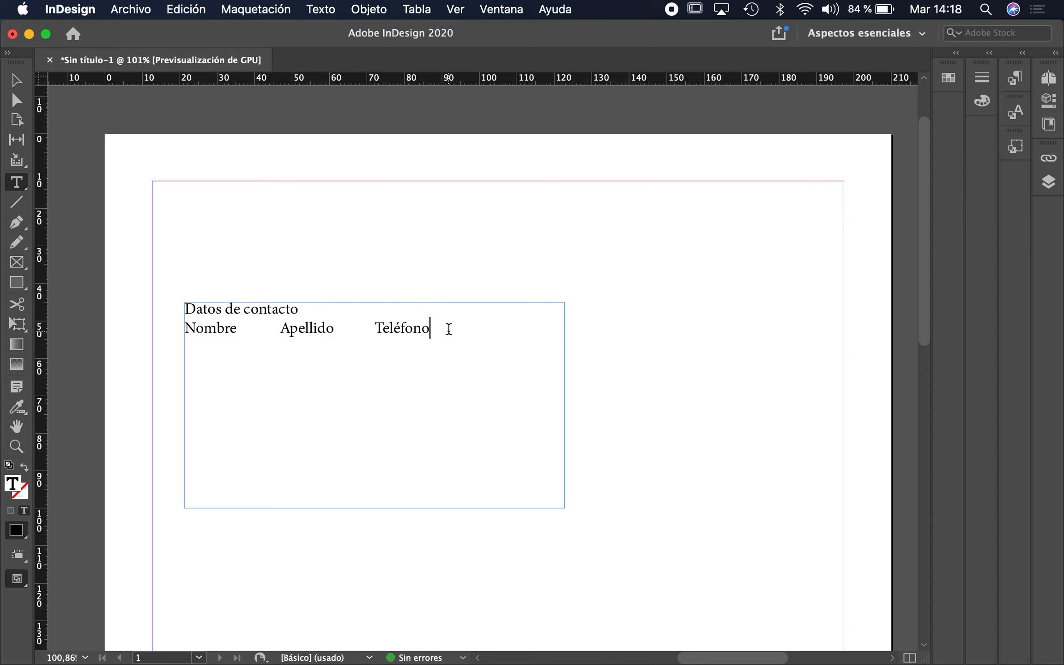
{"action": "key", "text": "Return"}
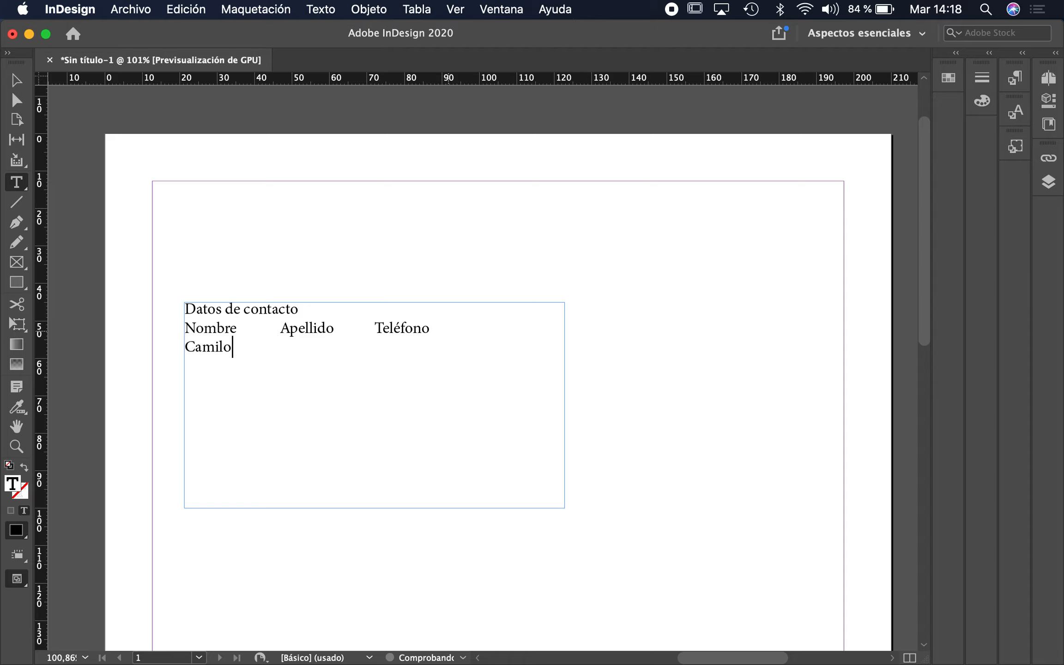
Enter the first contact's first name, surname and phone number, separated by tabs.
{"action": "left_click", "coordinate": [230, 349]}
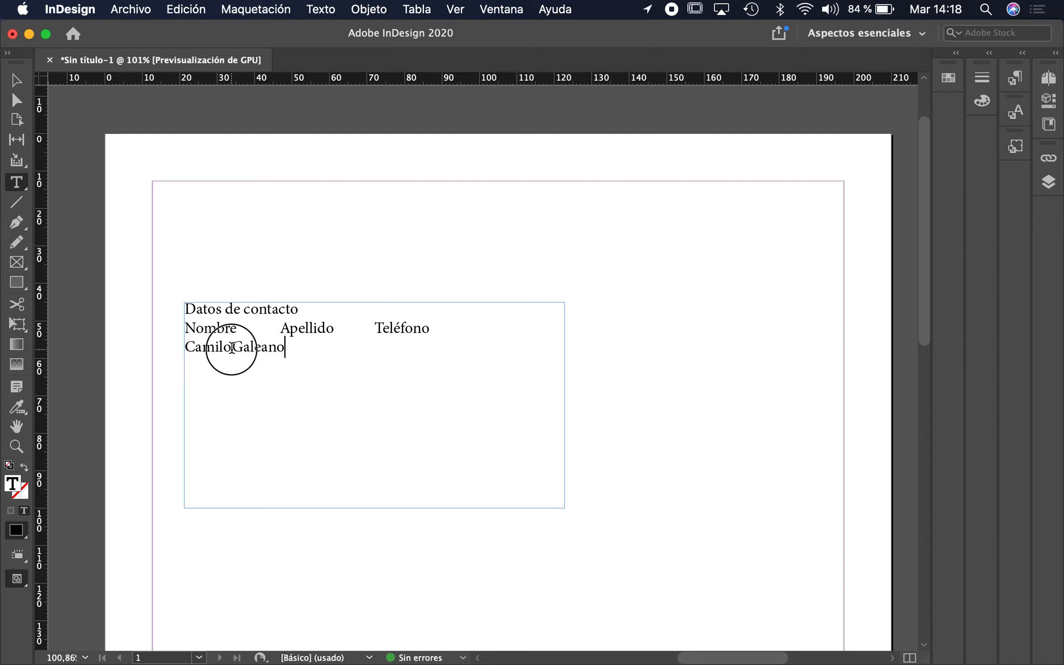
{"action": "left_click", "coordinate": [231, 347]}
{"action": "left_click", "coordinate": [285, 347]}
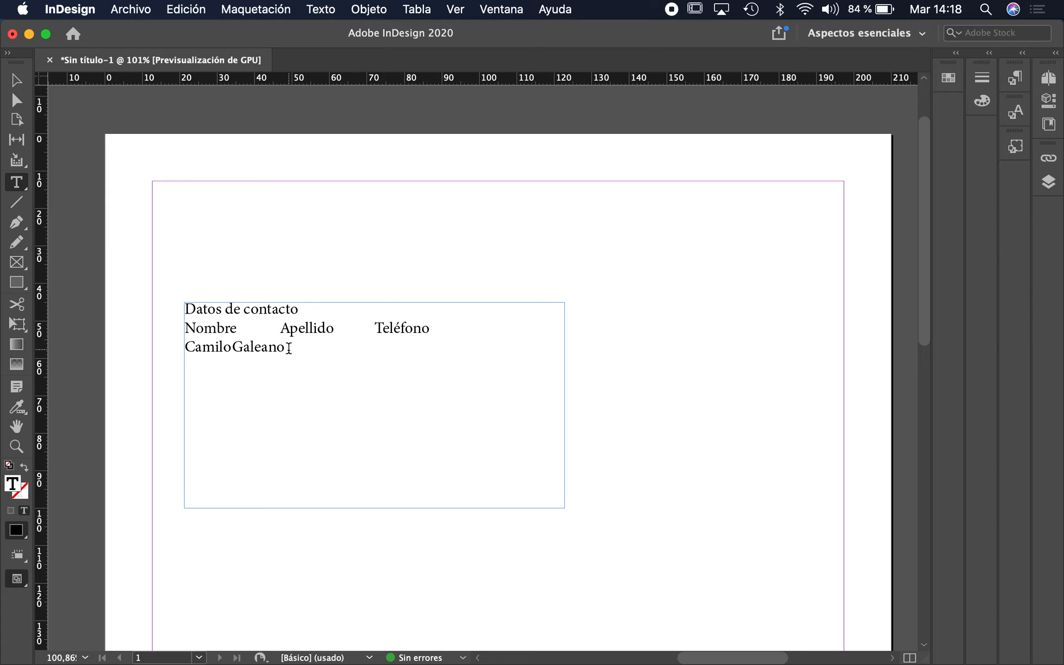
{"action": "key", "text": "Tab"}
{"action": "type", "text": "5554141"}
{"action": "key", "text": "Return"}
Enter the second and third contacts' names, surnames and phone numbers on tab-separated rows.
{"action": "type", "text": "Lalo"}
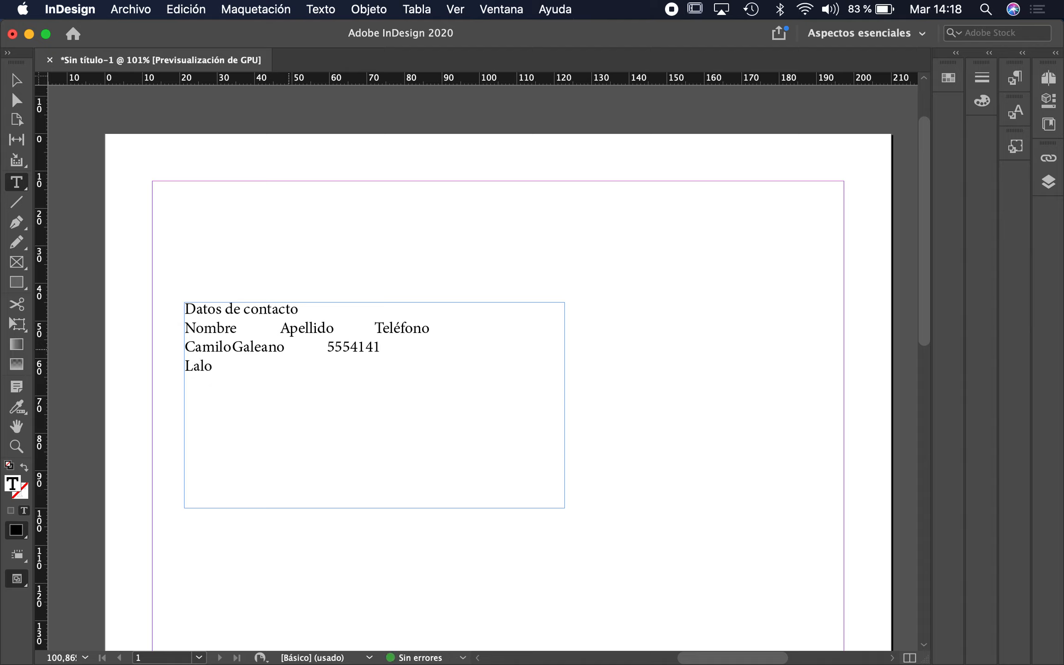
{"action": "key", "text": "Tab"}
{"action": "type", "text": "Landa 5556565"}
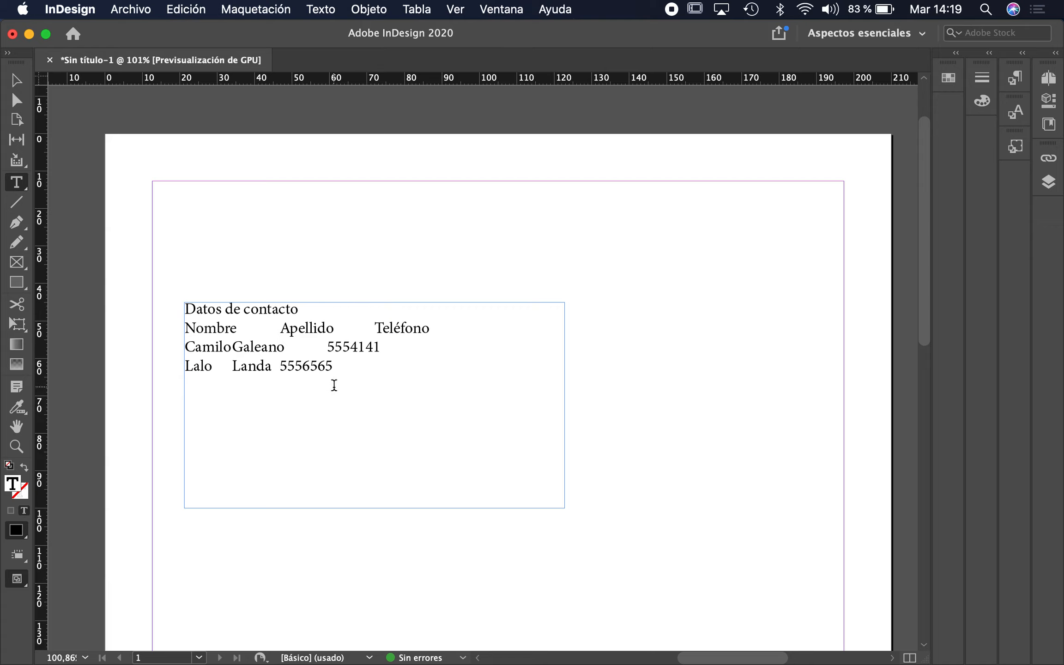
{"action": "key", "text": "Return"}
{"action": "type", "text": "Donald"}
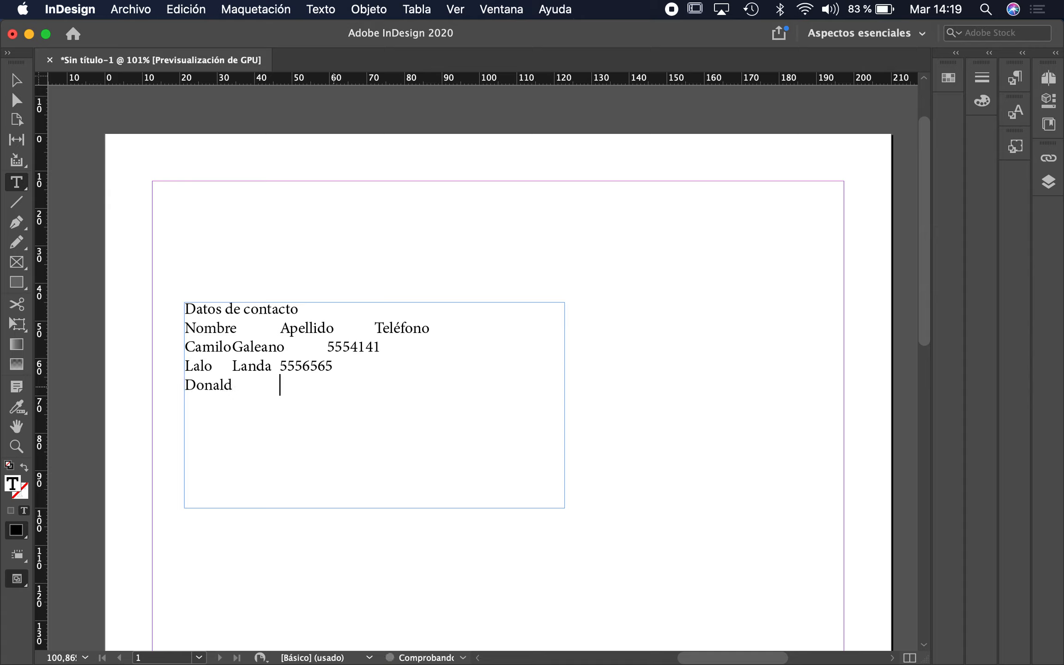
{"action": "key", "text": "Tab"}
{"action": "type", "text": "Trump"}
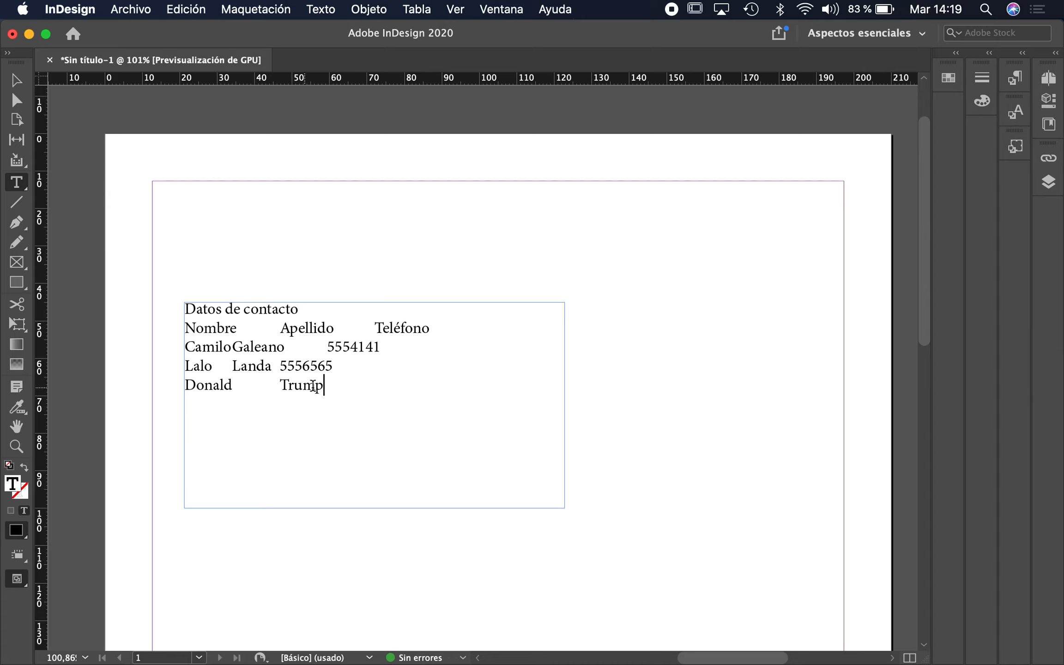
{"action": "key", "text": "Tab"}
{"action": "type", "text": "5553234"}
Select the header line and create a new paragraph style, Estilo de párrafo 1.
{"action": "left_click_drag", "start_coordinate": [399, 387], "coordinate": [154, 327]}
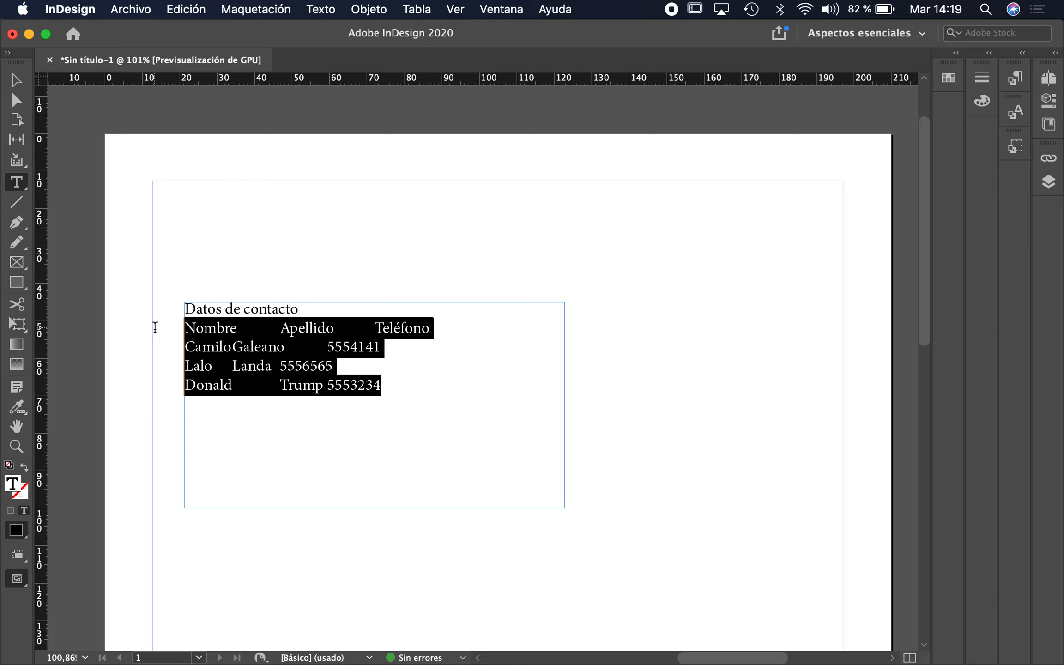
{"action": "left_click", "coordinate": [240, 347]}
{"action": "triple_click", "coordinate": [297, 330]}
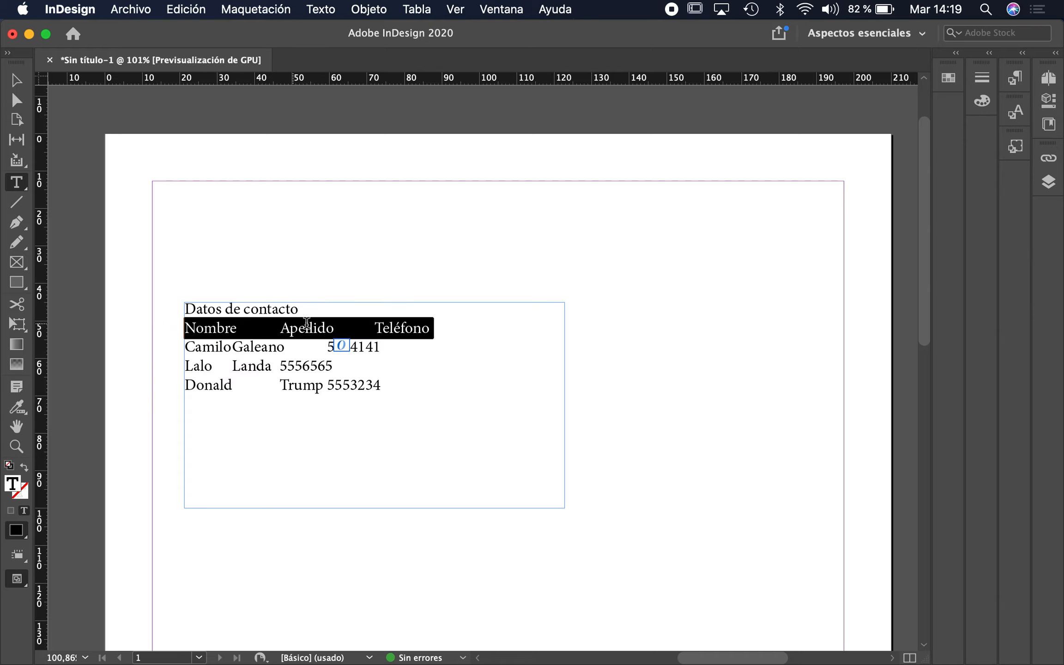
{"action": "left_click", "coordinate": [1018, 80]}
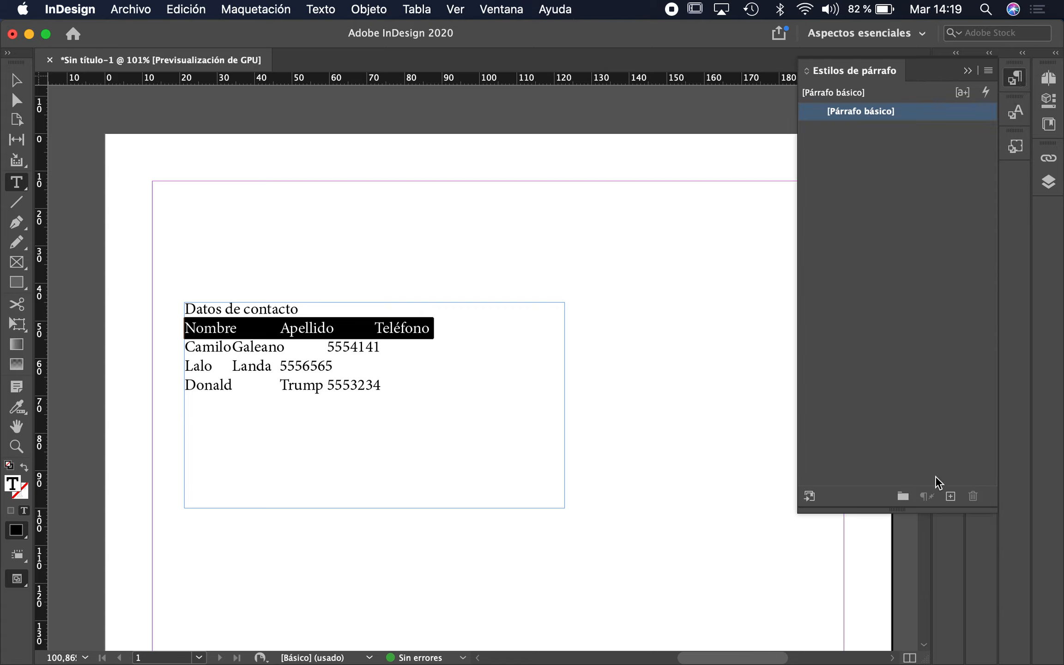
{"action": "left_click", "coordinate": [950, 496]}
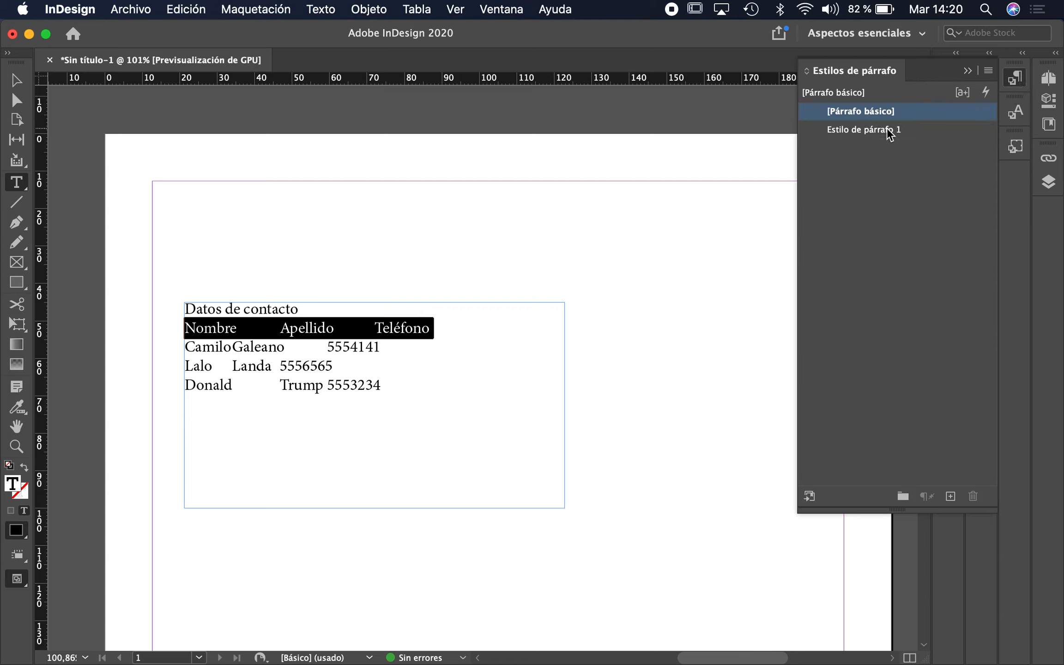
Rename the new paragraph style to Encabezado in its style options.
{"action": "double_click", "coordinate": [925, 129]}
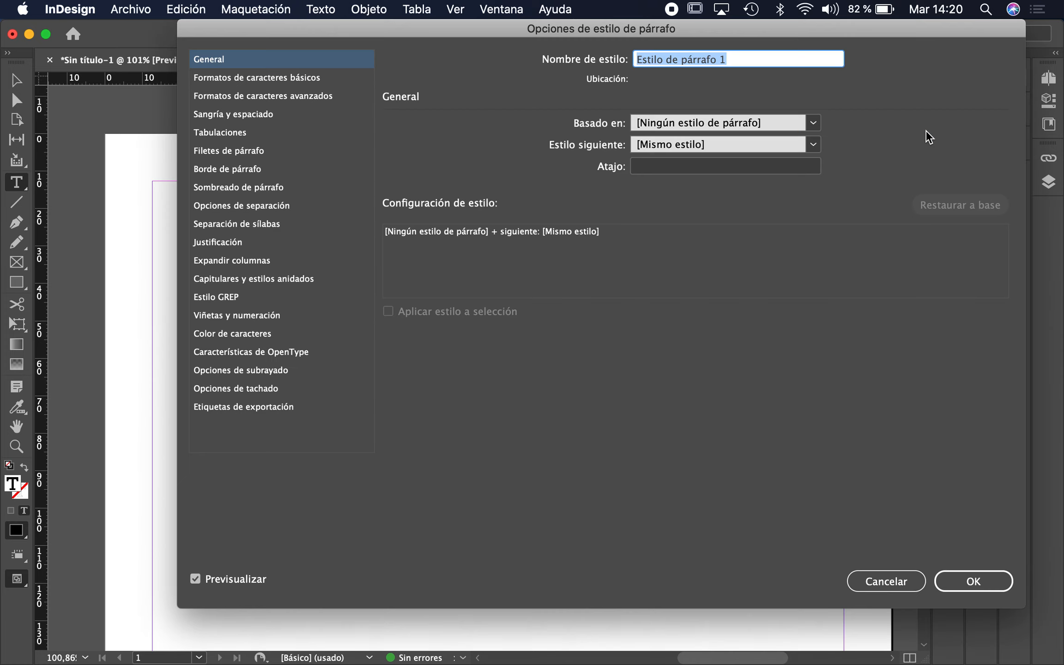
{"action": "type", "text": "Encabezado"}
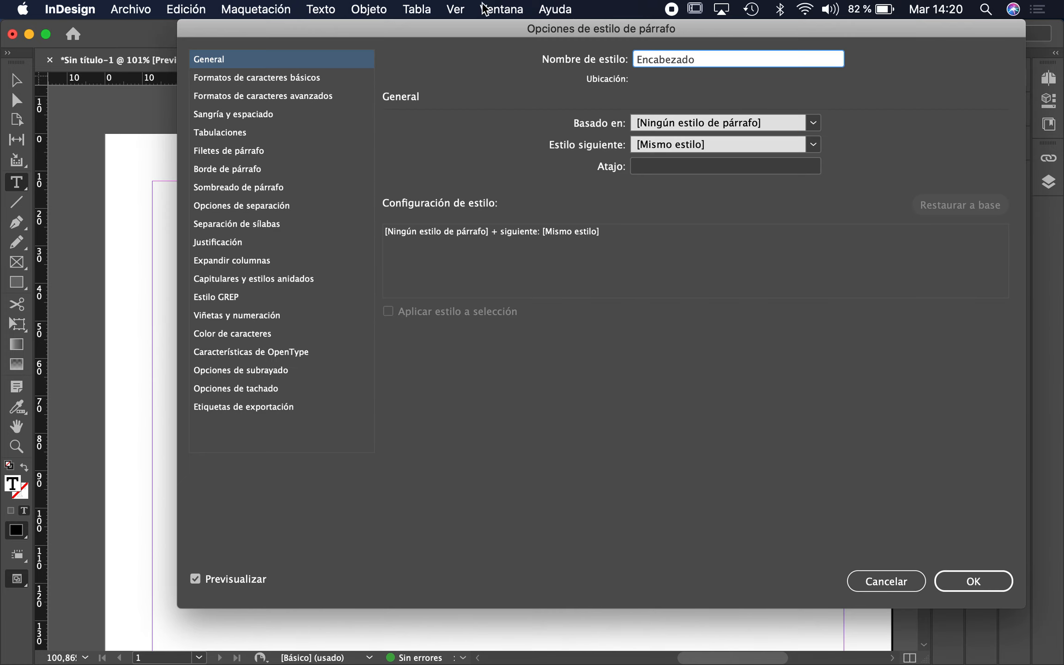
{"action": "left_click_drag", "start_coordinate": [349, 27], "coordinate": [623, 115]}
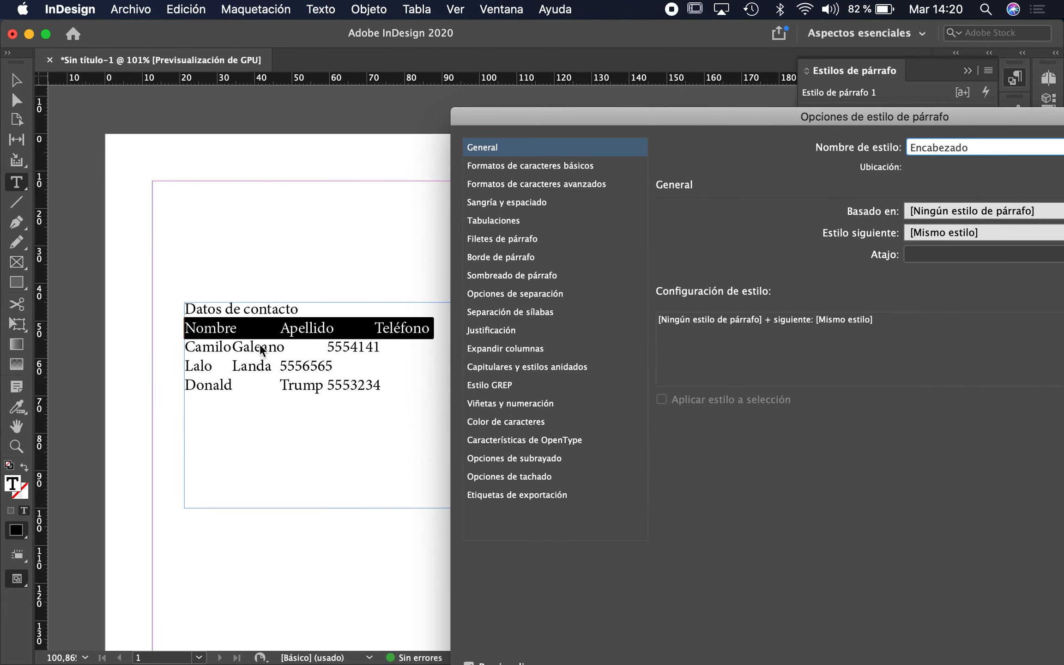
{"action": "left_click_drag", "start_coordinate": [526, 124], "coordinate": [272, 75]}
{"action": "left_click_drag", "start_coordinate": [389, 54], "coordinate": [369, 30]}
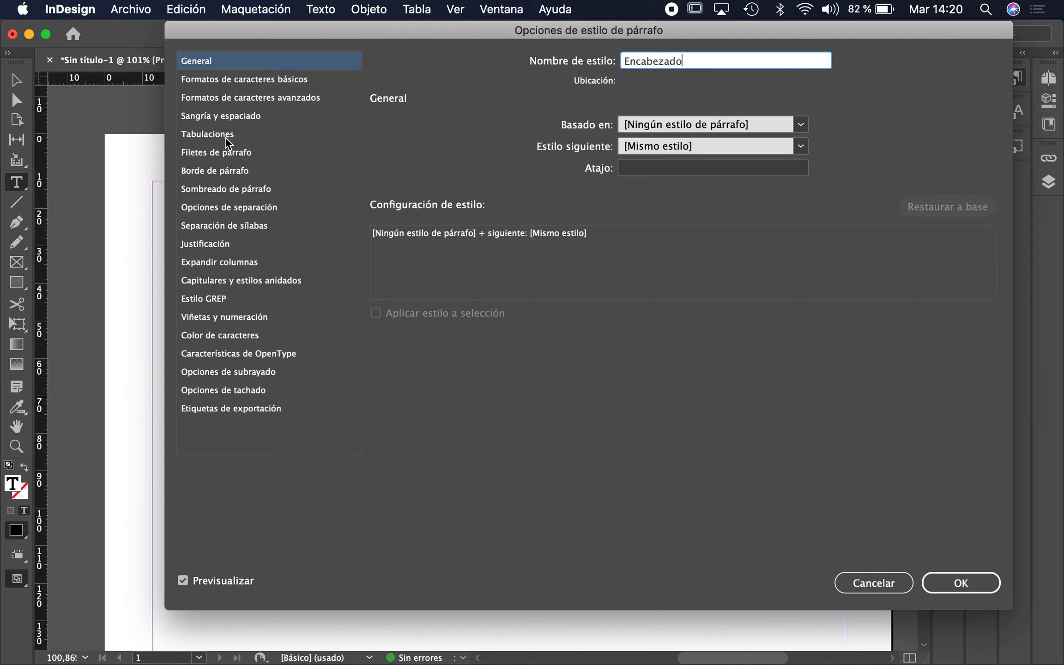
{"action": "left_click", "coordinate": [222, 137]}
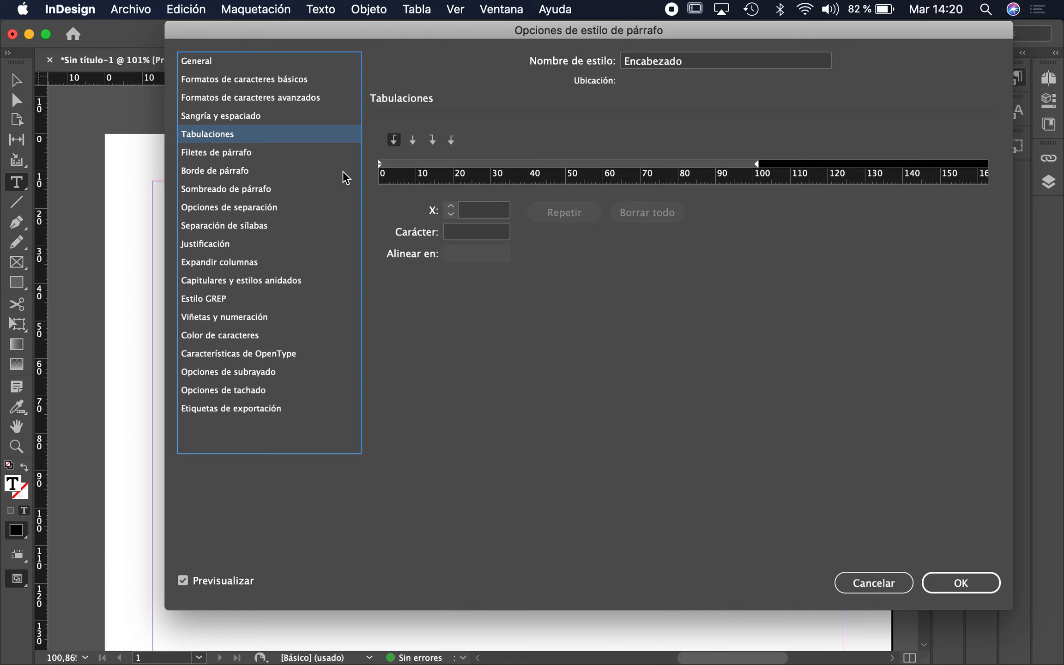
Move the Encabezado style options down so the text and tab ruler are both visible.
{"action": "left_click_drag", "start_coordinate": [410, 35], "coordinate": [214, 363]}
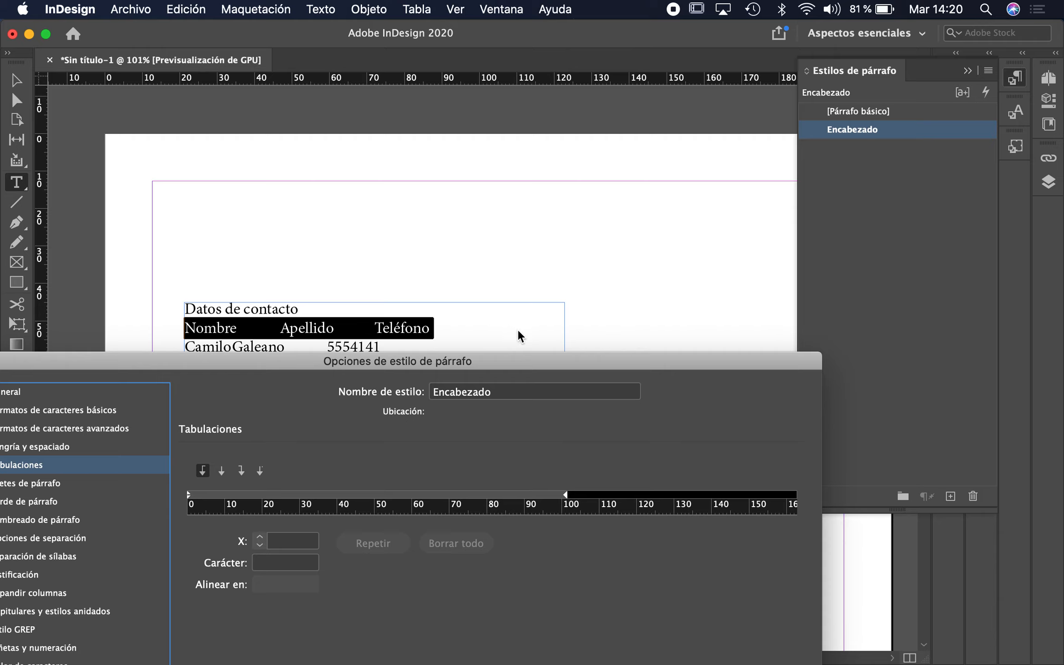
{"action": "left_click", "coordinate": [545, 365]}
{"action": "left_click_drag", "start_coordinate": [545, 365], "coordinate": [543, 366]}
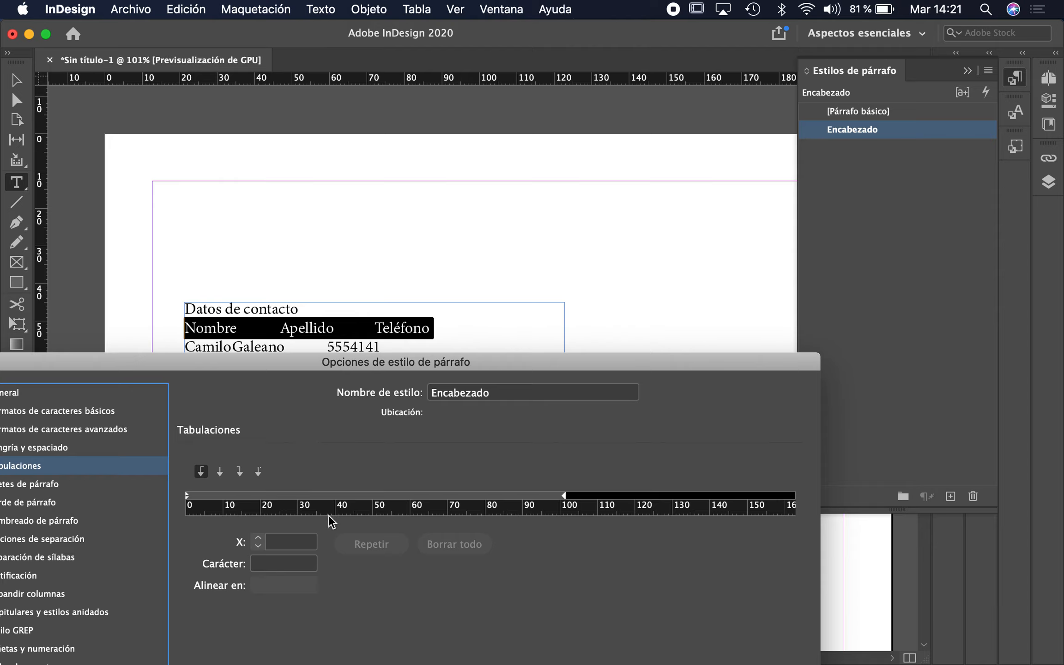
Place two left tab stops on the Encabezado tab ruler.
{"action": "left_click", "coordinate": [302, 492]}
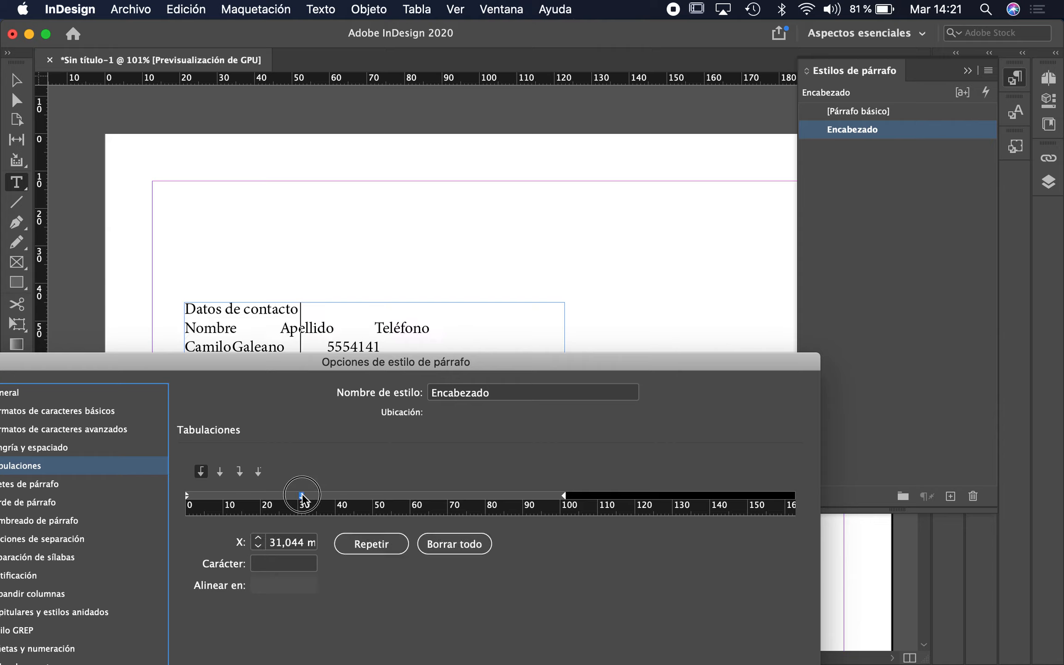
{"action": "left_click_drag", "start_coordinate": [302, 493], "coordinate": [373, 493]}
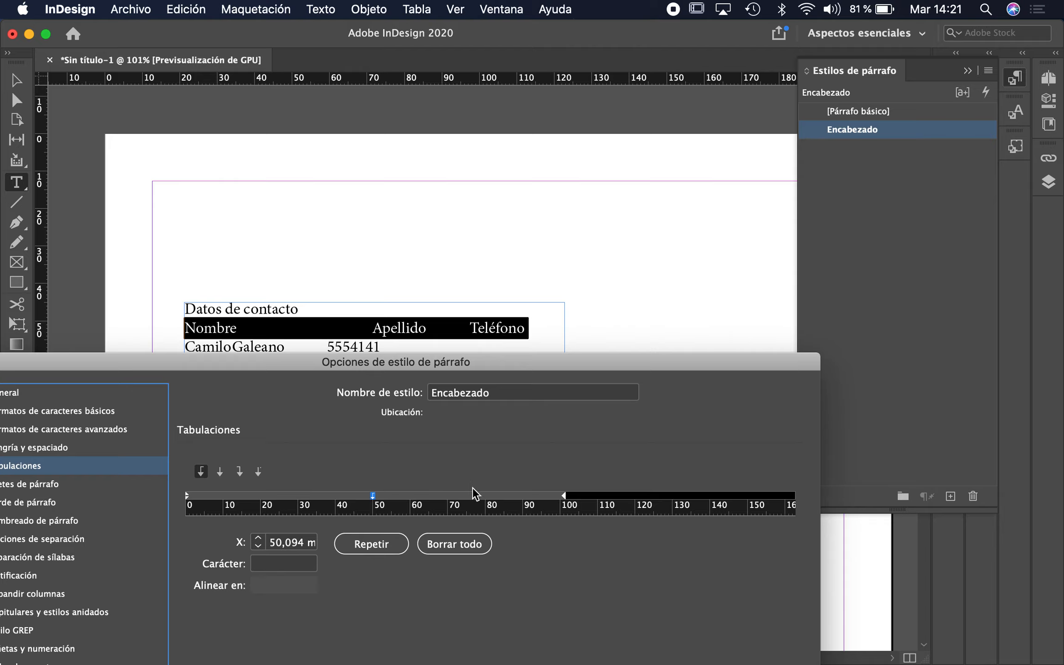
{"action": "left_click", "coordinate": [484, 494]}
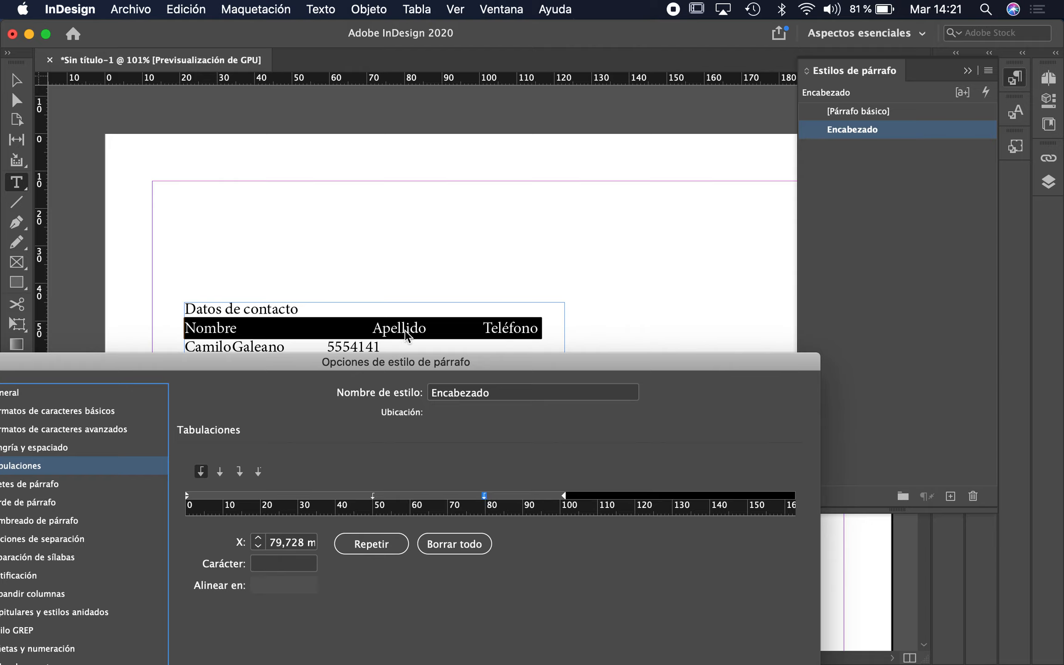
Set the tab stops to exactly 50 mm and 80 mm and confirm the style.
{"action": "left_click", "coordinate": [374, 498]}
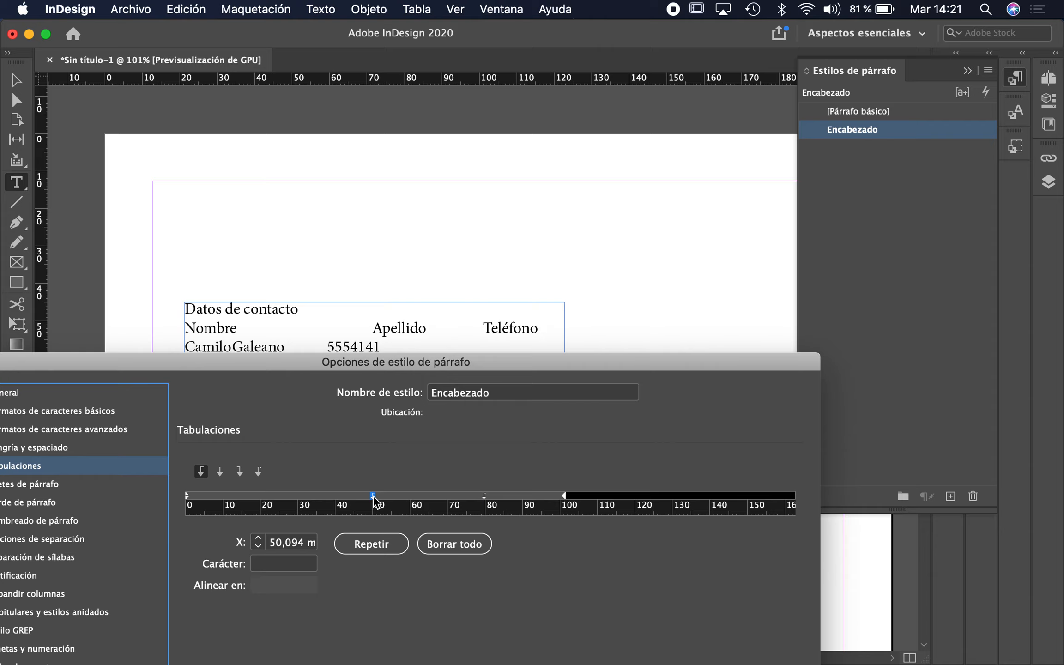
{"action": "left_click", "coordinate": [283, 545]}
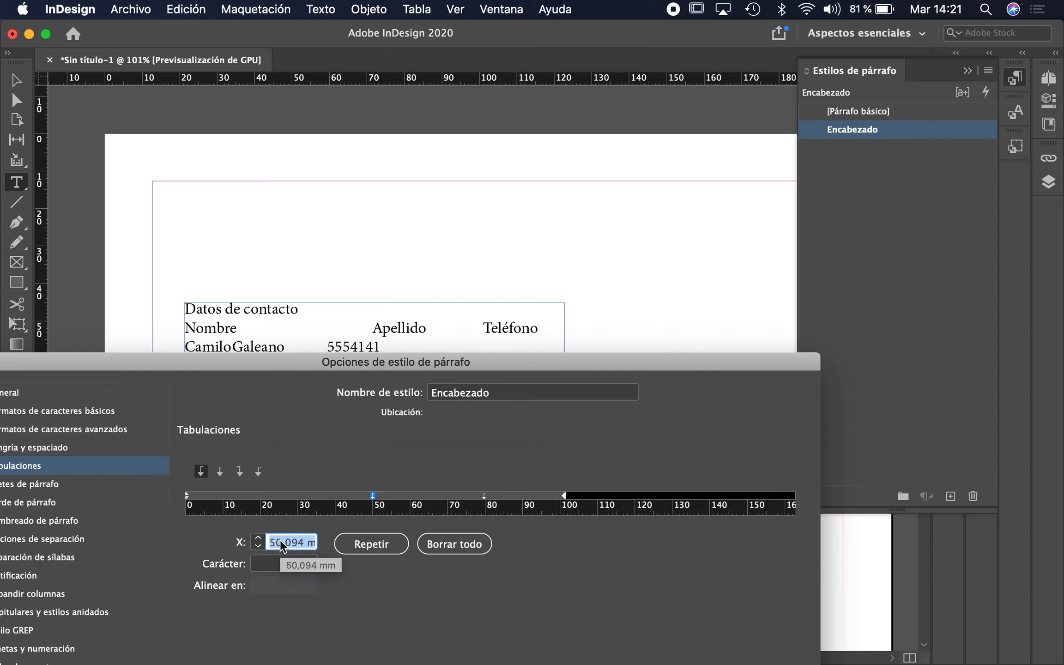
{"action": "type", "text": "50"}
{"action": "key", "text": "Tab"}
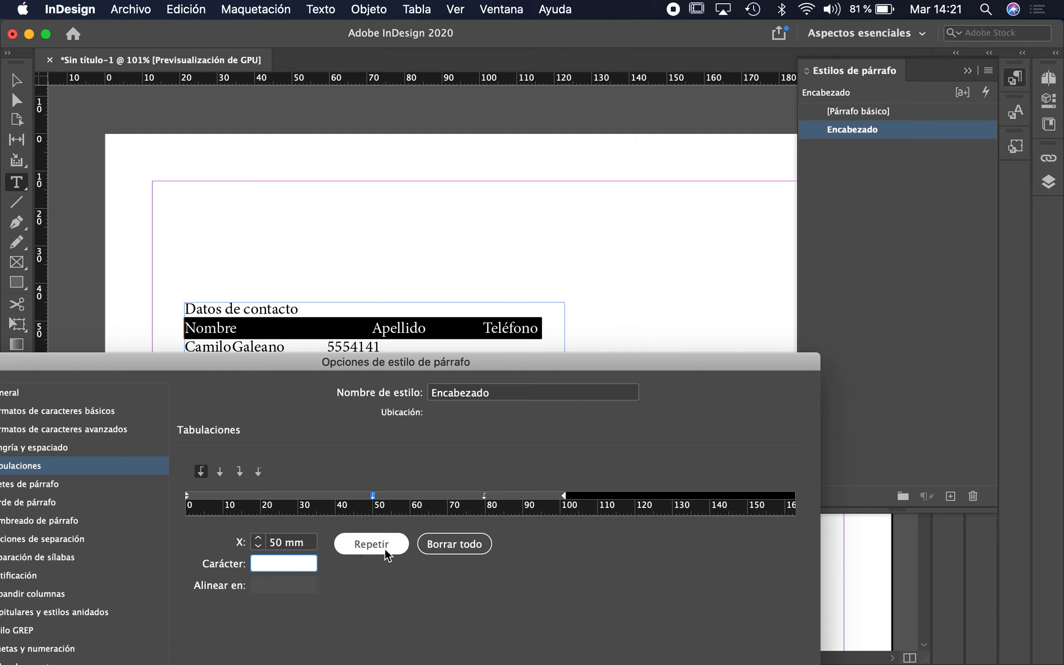
{"action": "left_click", "coordinate": [485, 498]}
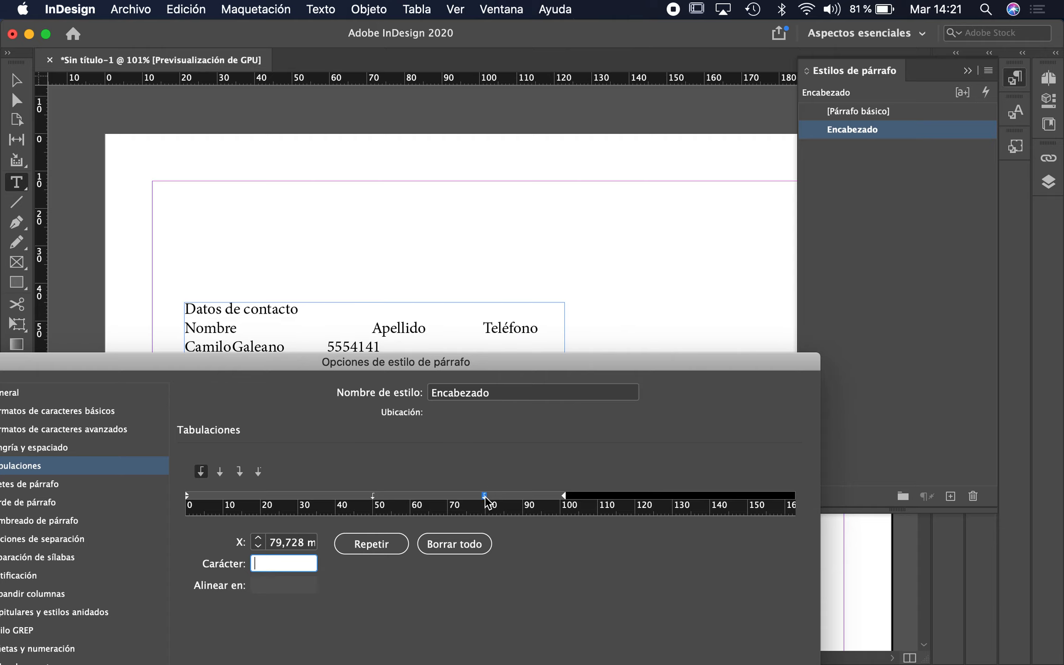
{"action": "left_click", "coordinate": [282, 542]}
{"action": "type", "text": "80"}
{"action": "key", "text": "Tab"}
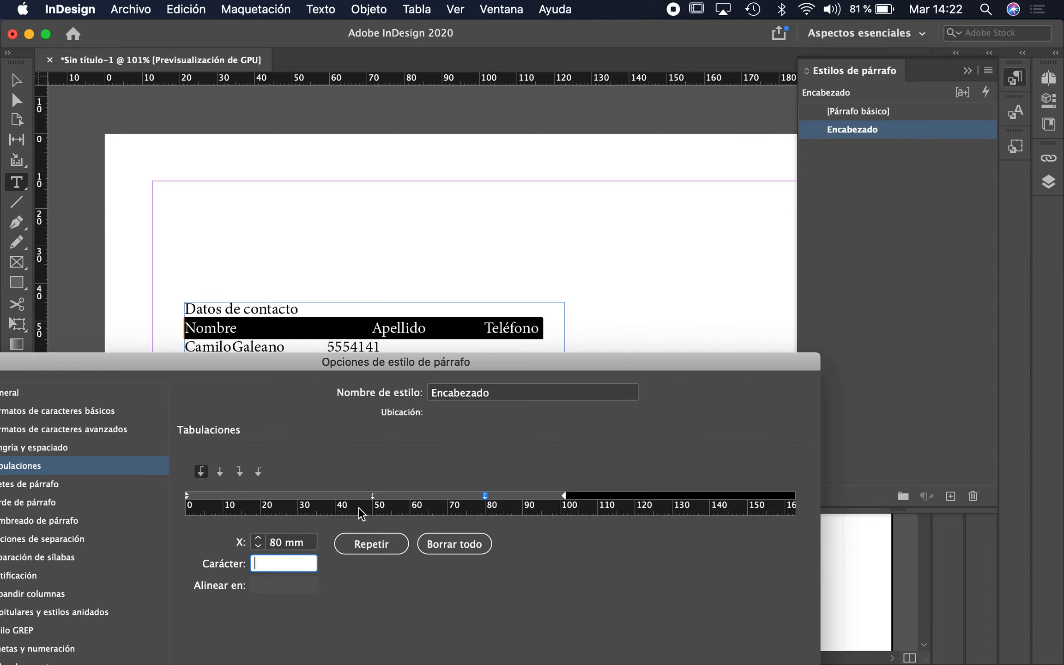
{"action": "key", "text": "Return"}
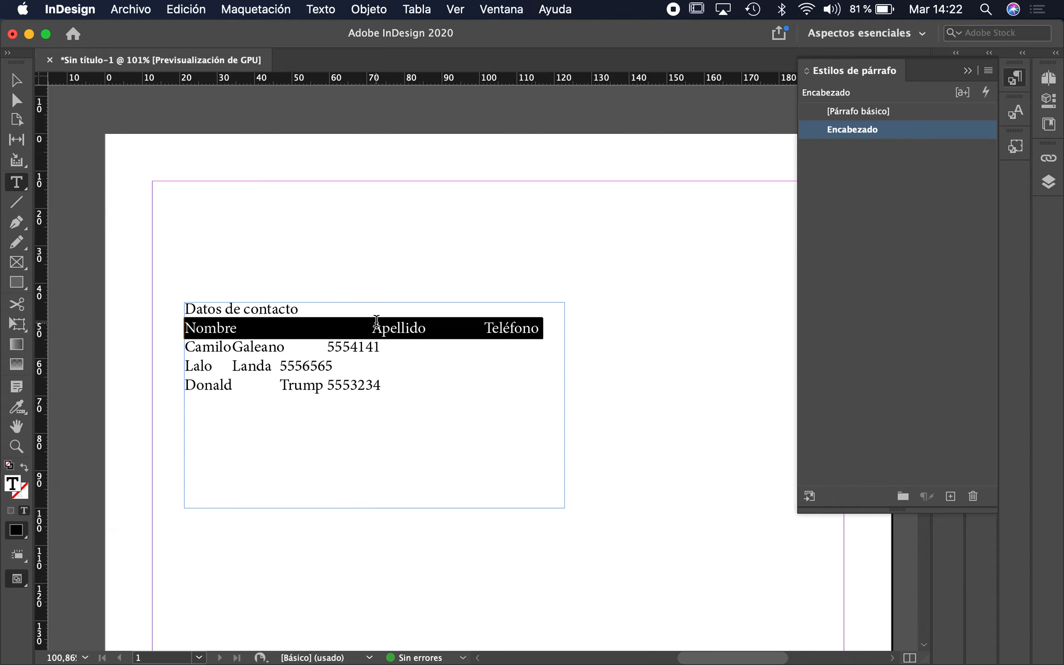
Apply the Encabezado style to the three contact rows, then reselect the header line.
{"action": "left_click_drag", "start_coordinate": [390, 386], "coordinate": [173, 345]}
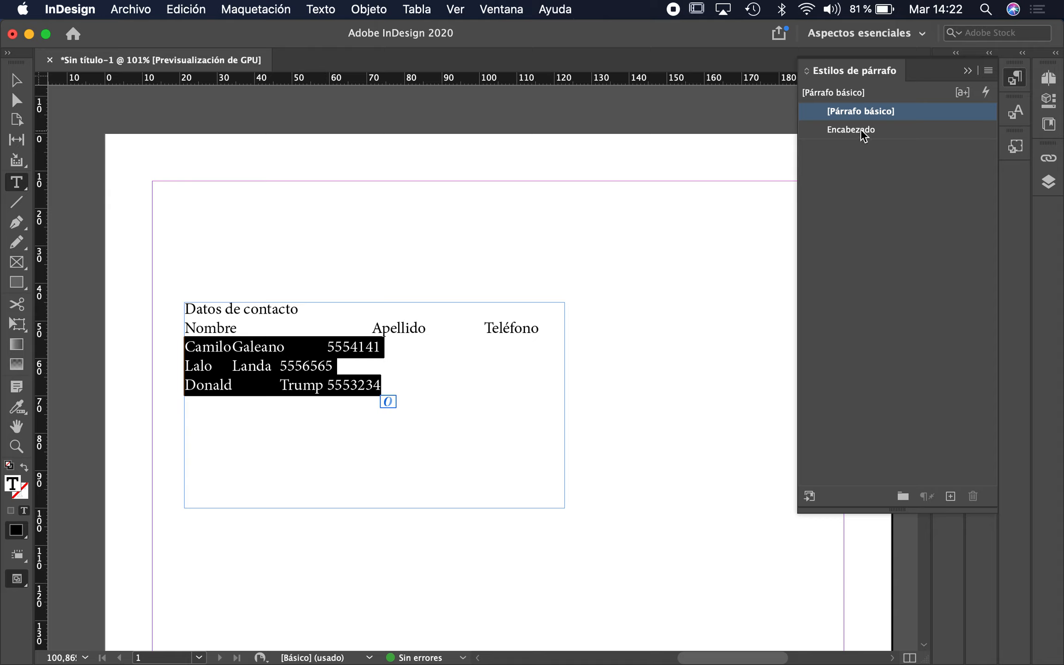
{"action": "left_click", "coordinate": [900, 129]}
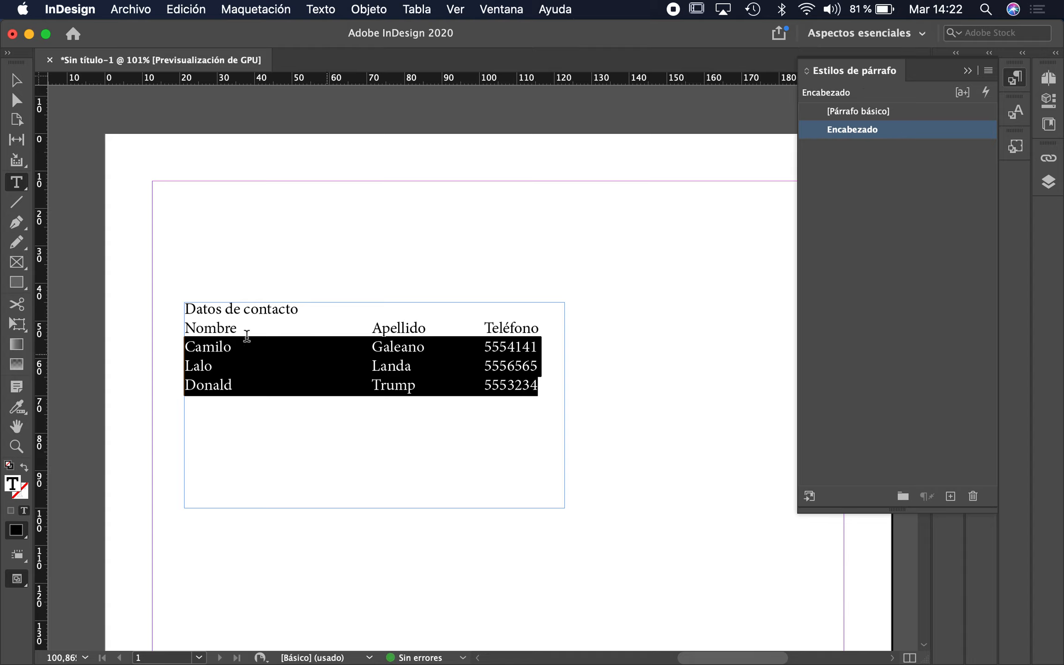
{"action": "left_click", "coordinate": [220, 385]}
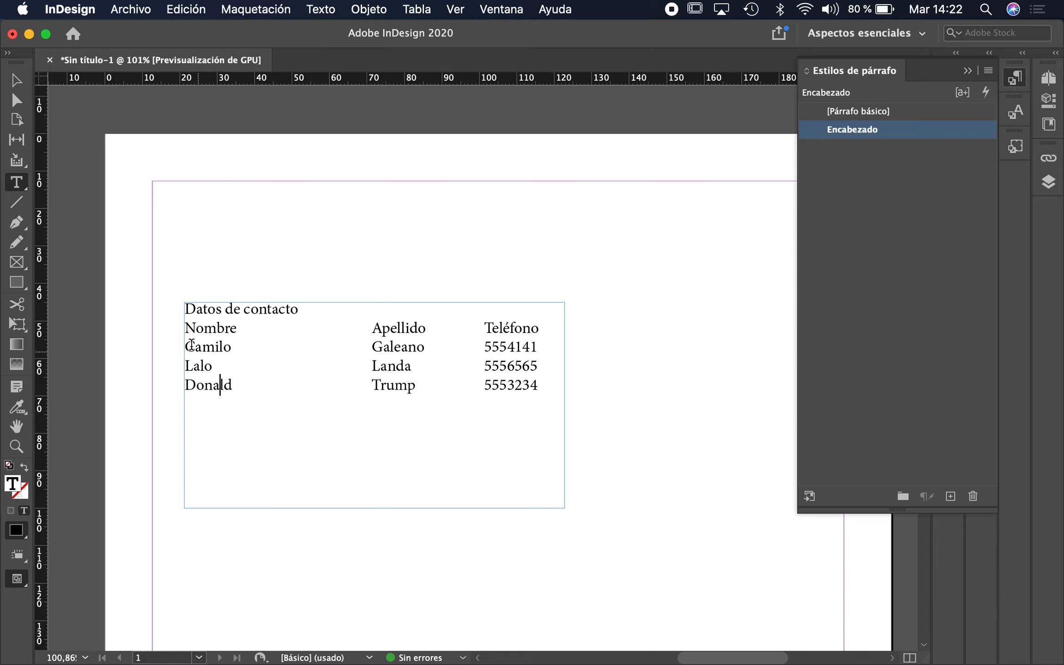
{"action": "triple_click", "coordinate": [214, 328]}
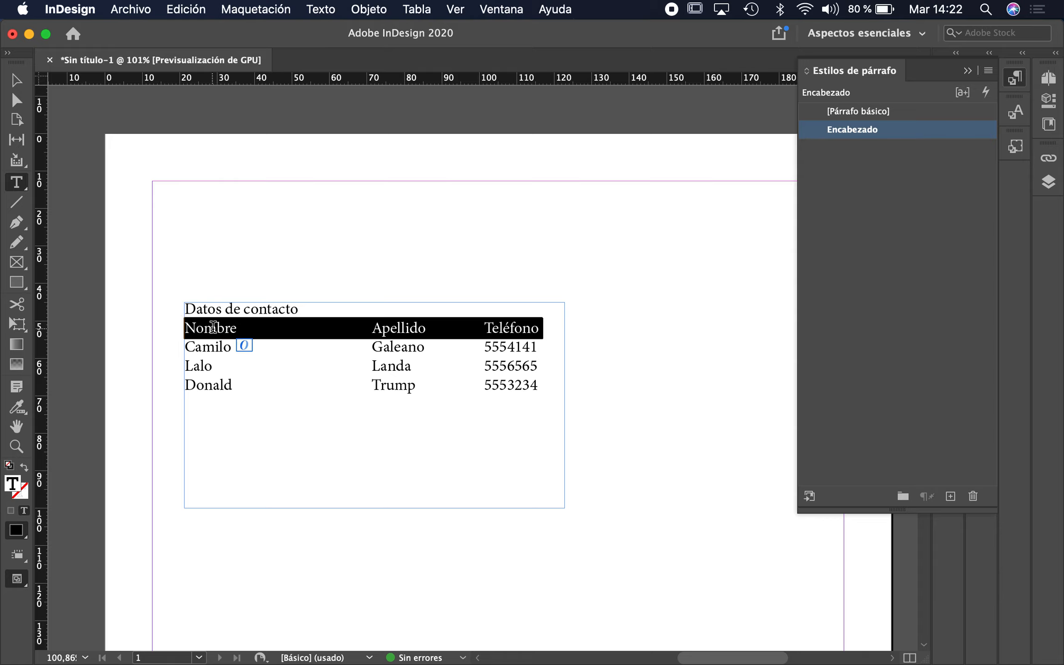
{"action": "left_click", "coordinate": [211, 347]}
{"action": "triple_click", "coordinate": [210, 328]}
Change the Encabezado paragraph style's font style to Bold Minion Pro, so header and rows turn bold.
{"action": "double_click", "coordinate": [933, 131]}
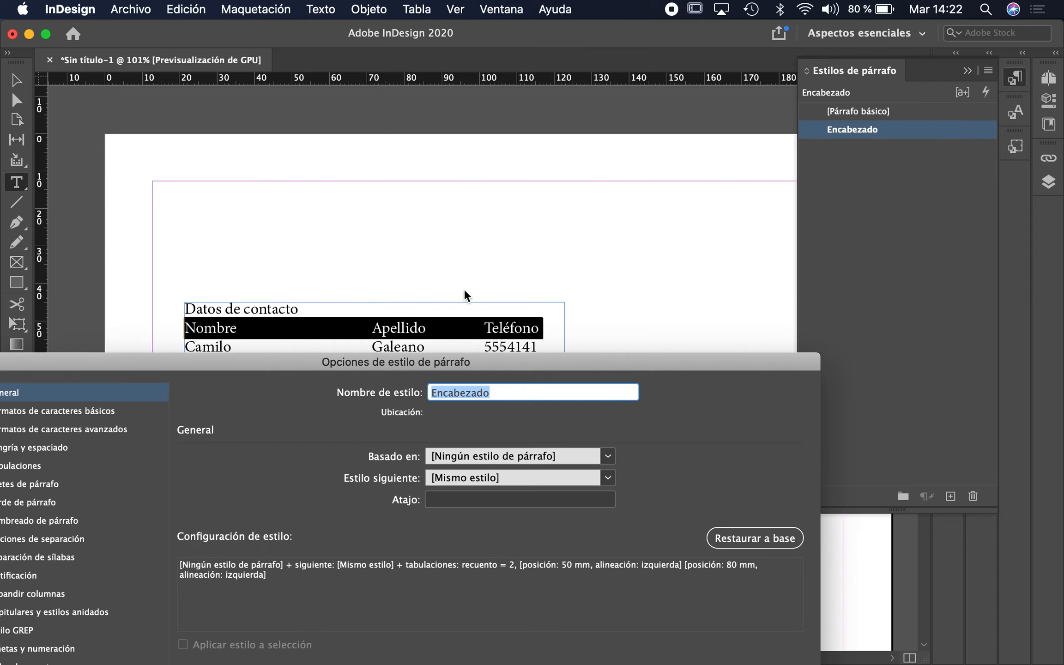
{"action": "left_click_drag", "start_coordinate": [208, 367], "coordinate": [297, 381]}
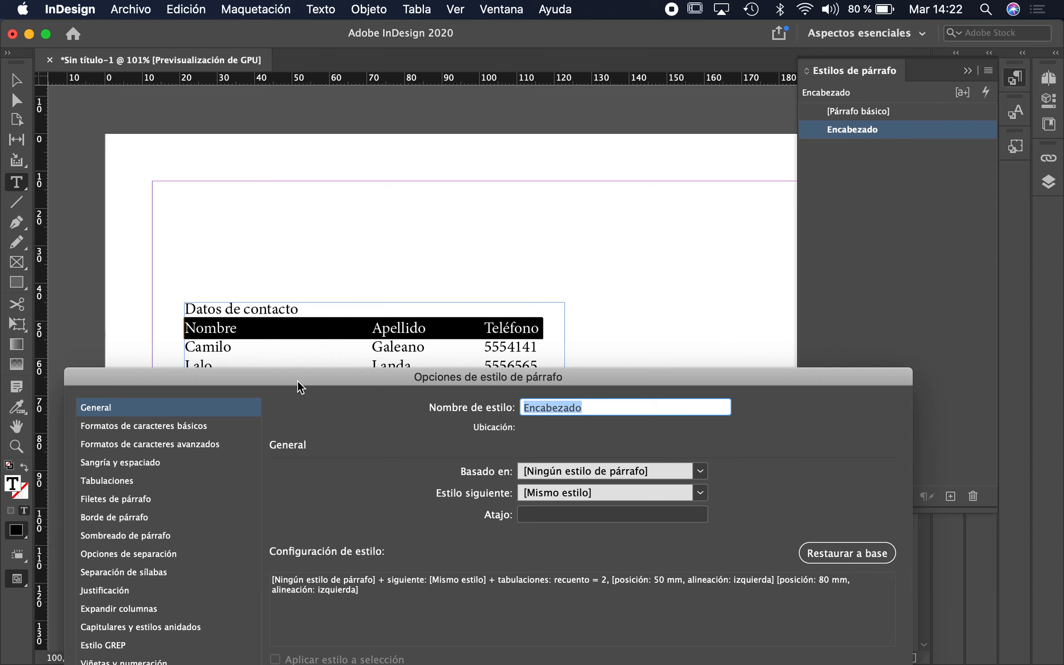
{"action": "left_click", "coordinate": [148, 427]}
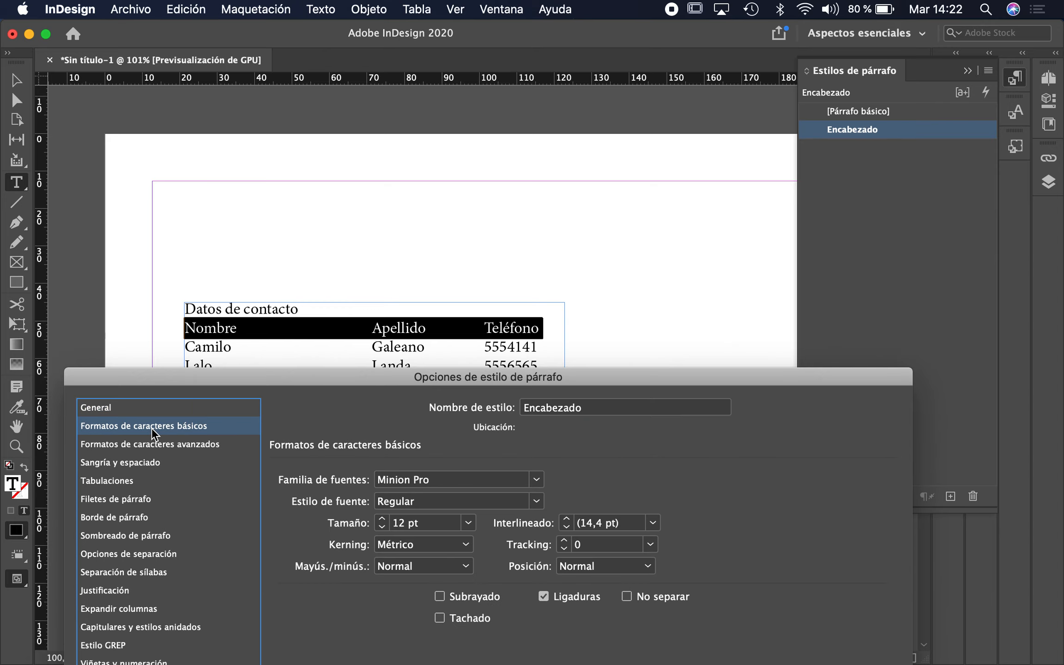
{"action": "left_click", "coordinate": [536, 502]}
{"action": "left_click", "coordinate": [427, 466]}
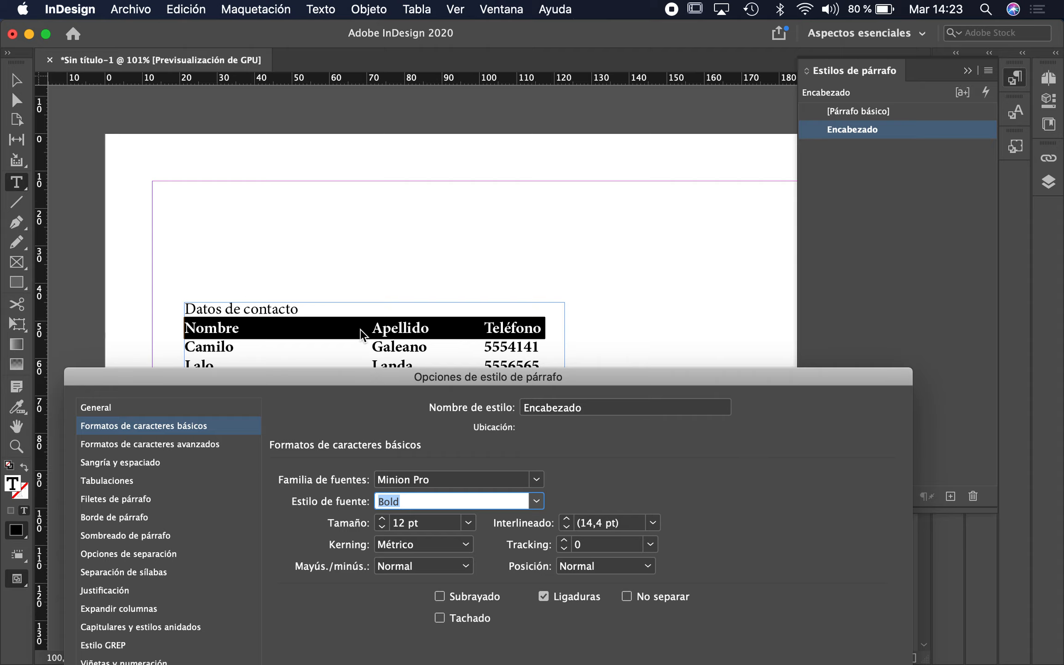
{"action": "key", "text": "Return"}
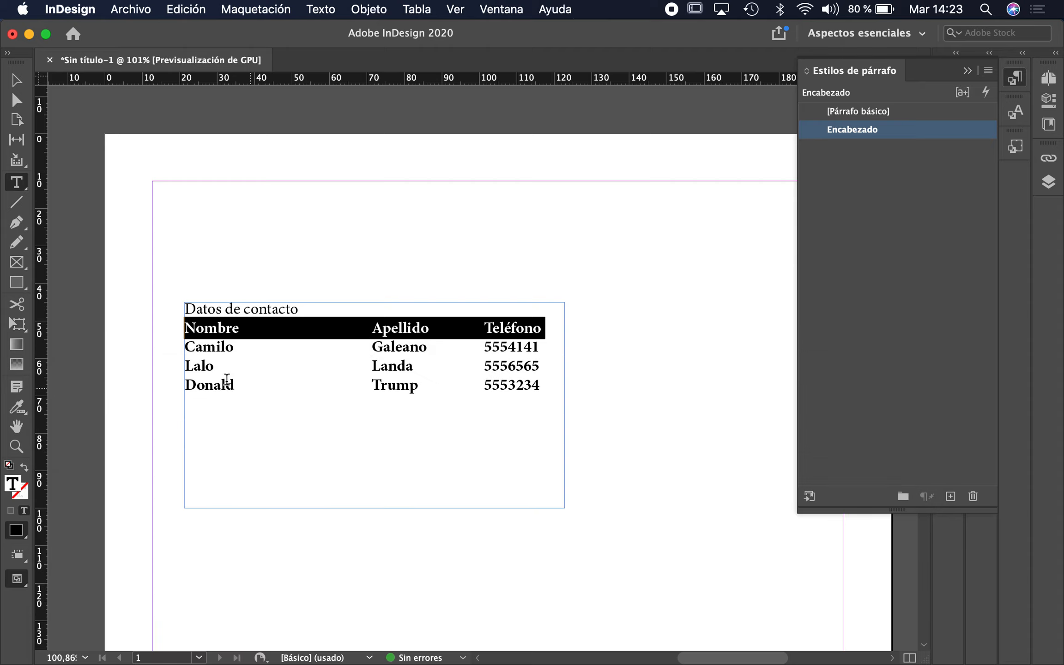
Select the three contact data rows and apply a new paragraph style to them.
{"action": "left_click", "coordinate": [400, 351]}
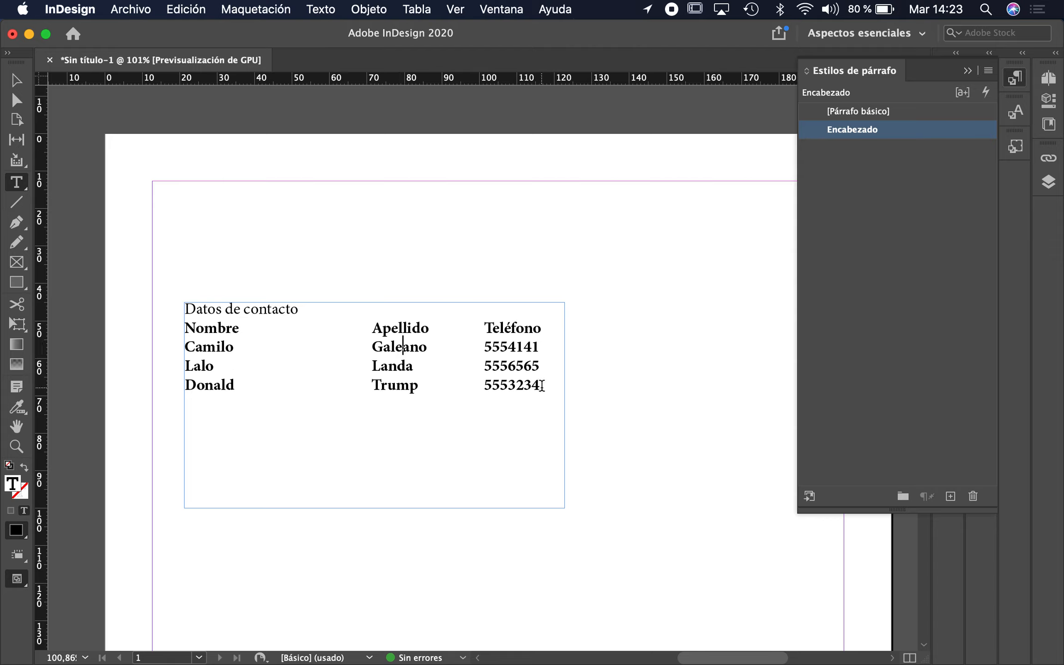
{"action": "left_click_drag", "start_coordinate": [544, 387], "coordinate": [146, 346]}
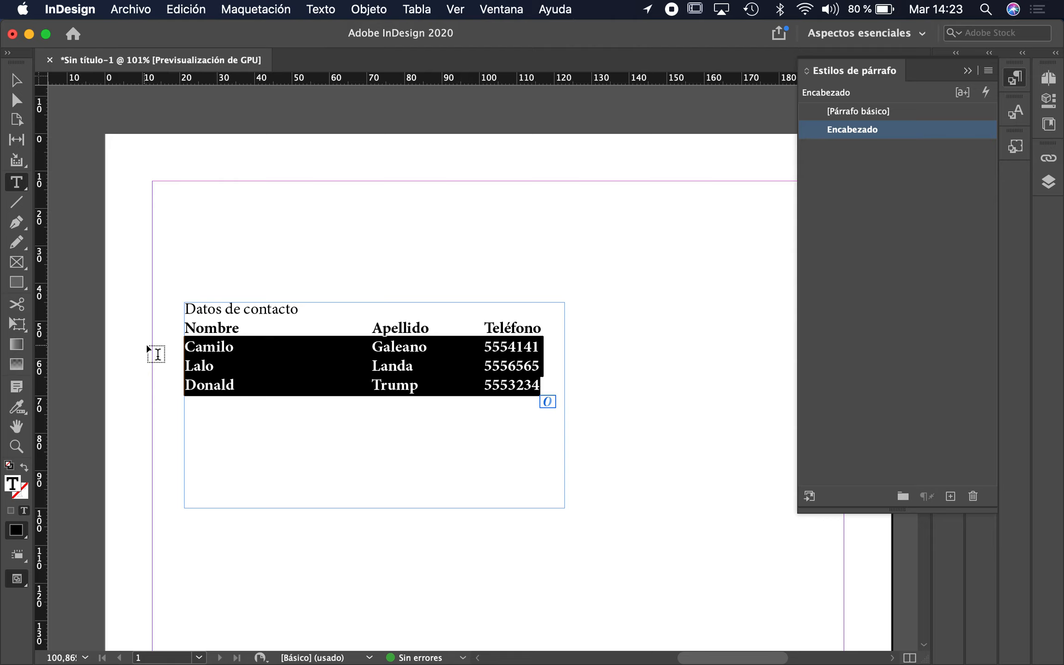
{"action": "left_click", "coordinate": [951, 496]}
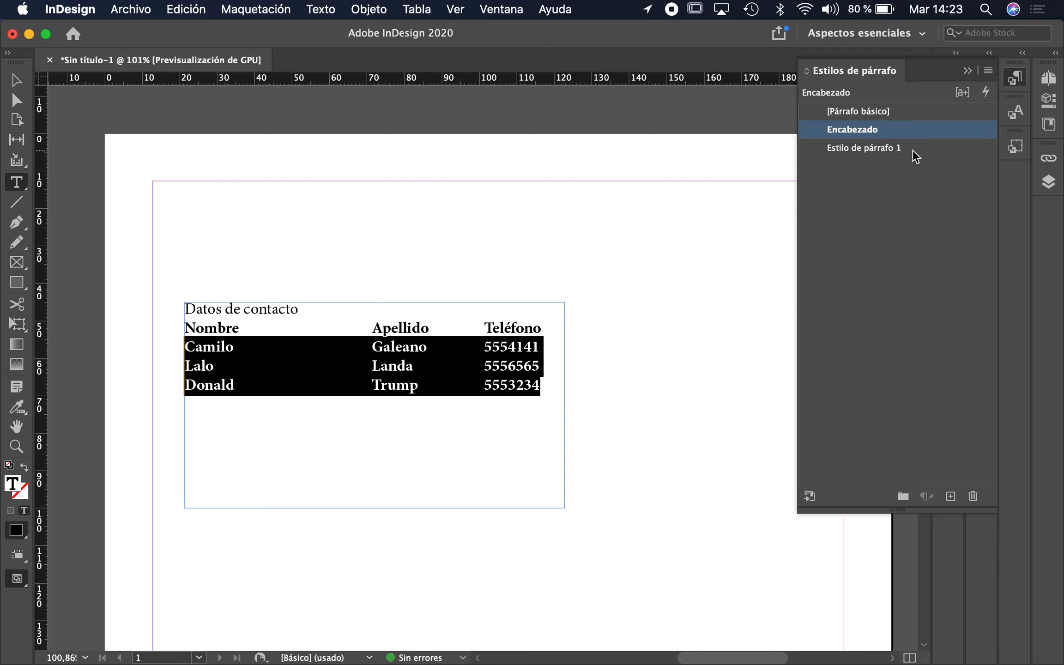
{"action": "left_click", "coordinate": [936, 151]}
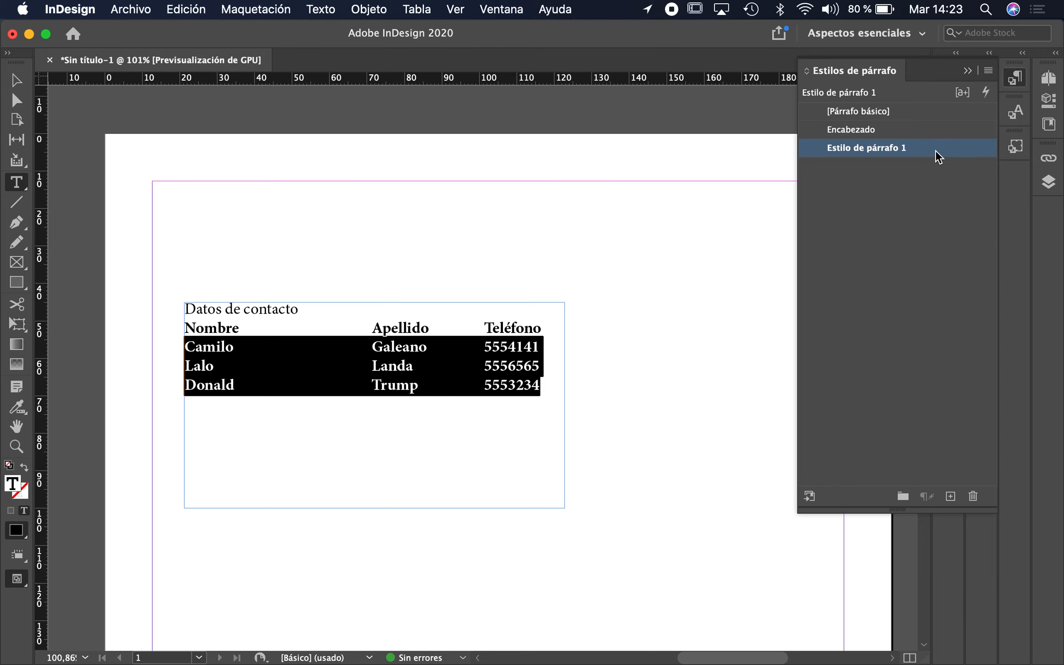
Rename the new style to Filas de datos and set its font style to Regular.
{"action": "double_click", "coordinate": [936, 150]}
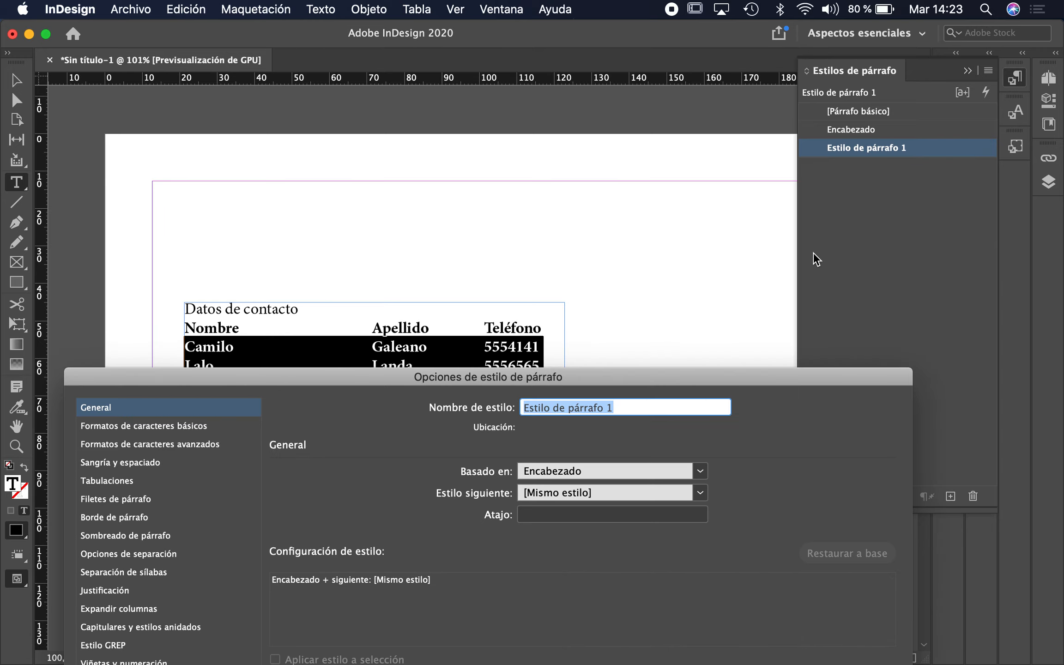
{"action": "type", "text": "Filas de datos"}
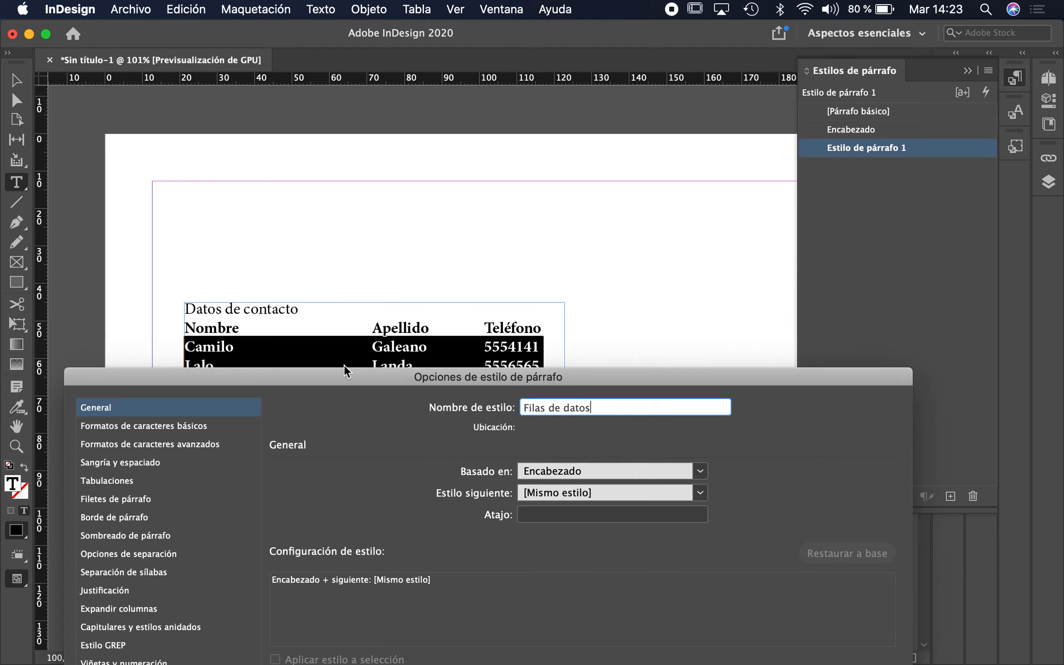
{"action": "left_click", "coordinate": [147, 427]}
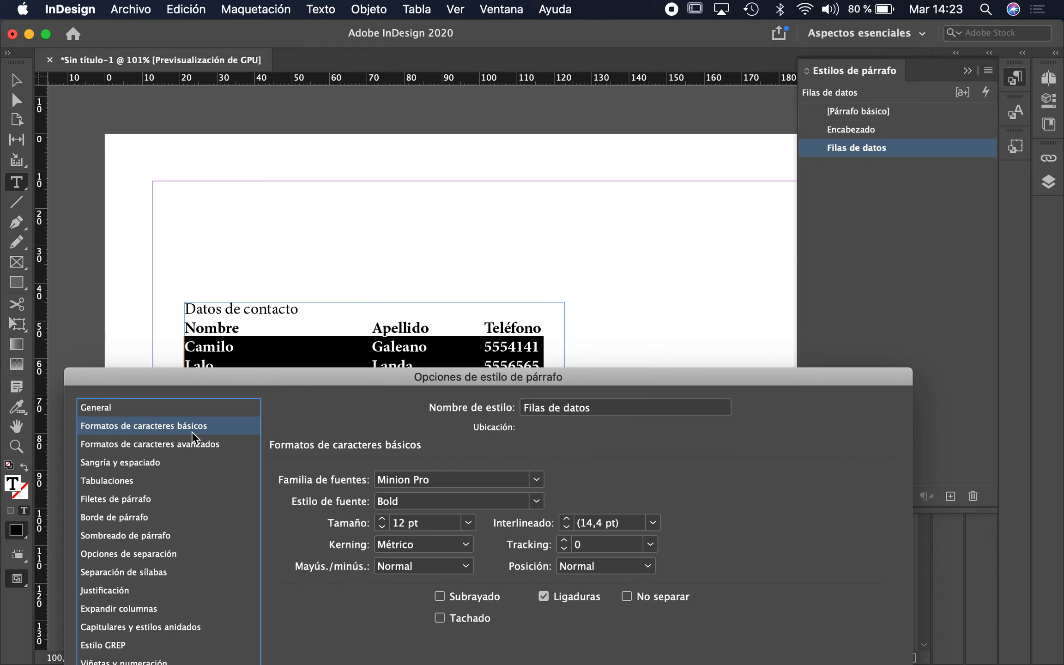
{"action": "left_click", "coordinate": [536, 501]}
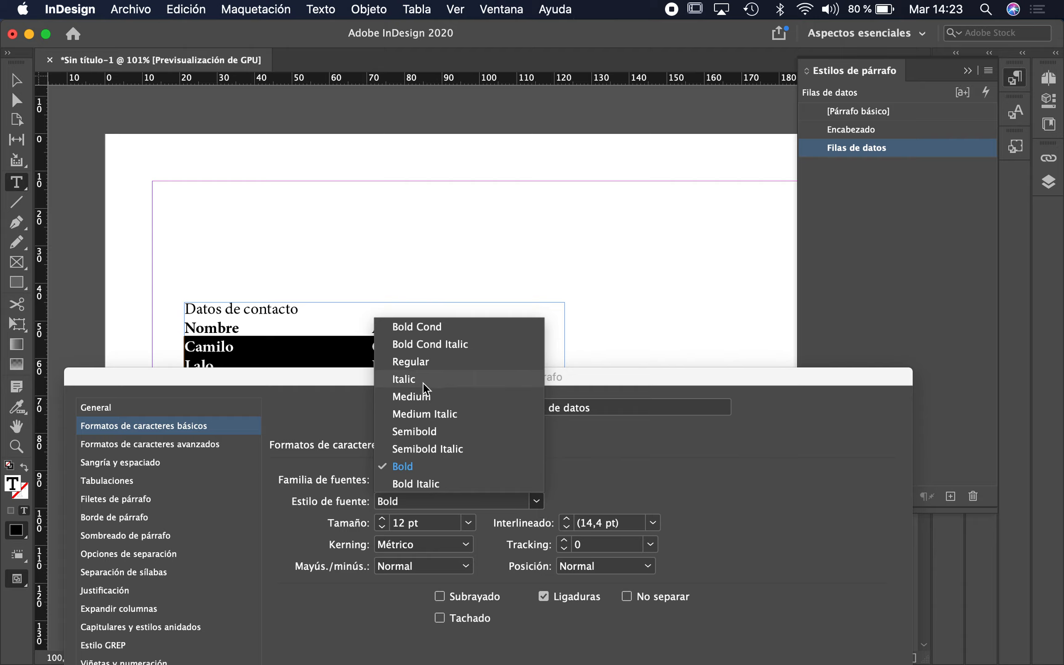
{"action": "left_click", "coordinate": [419, 363]}
{"action": "key", "text": "Return"}
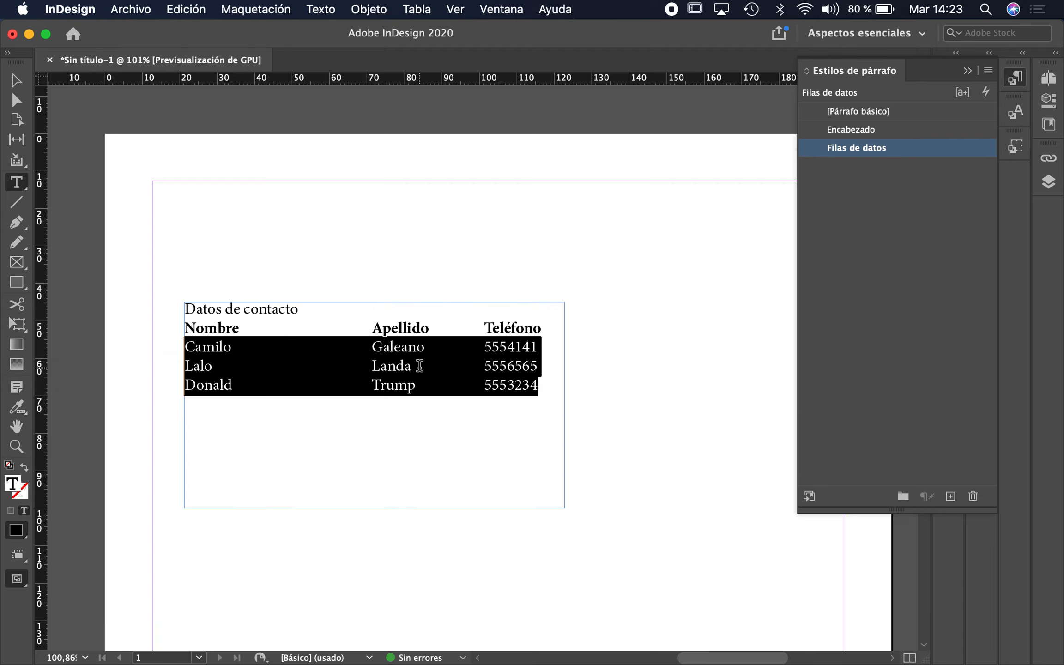
{"action": "left_click", "coordinate": [420, 376]}
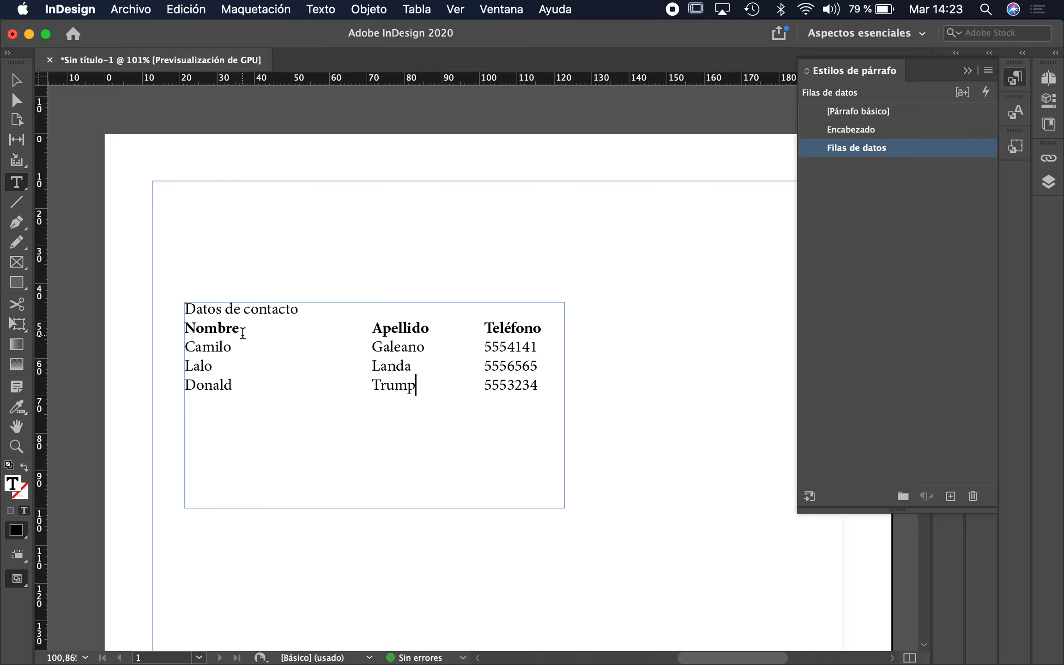
{"action": "double_click", "coordinate": [217, 326]}
{"action": "triple_click", "coordinate": [219, 326]}
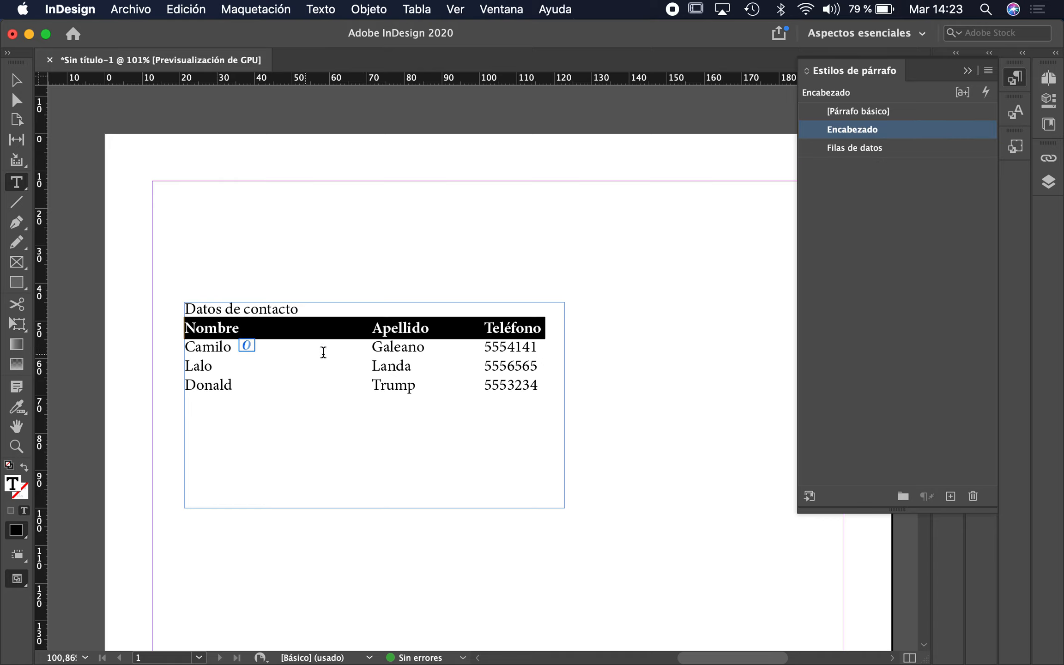
{"action": "left_click", "coordinate": [382, 371]}
{"action": "left_click_drag", "start_coordinate": [544, 384], "coordinate": [180, 350]}
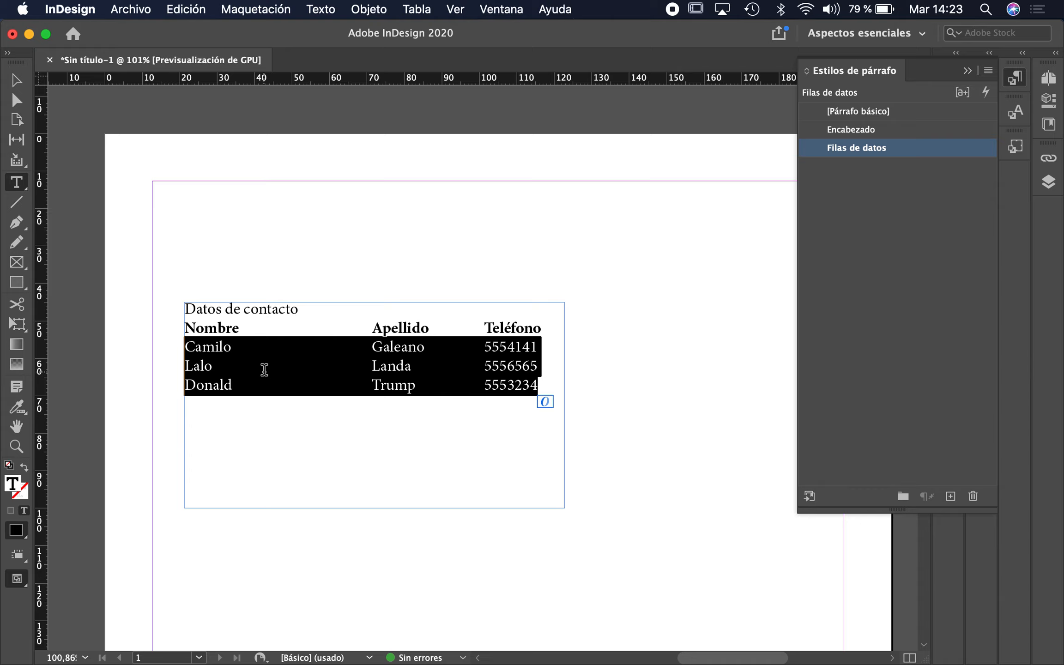
{"action": "triple_click", "coordinate": [399, 327]}
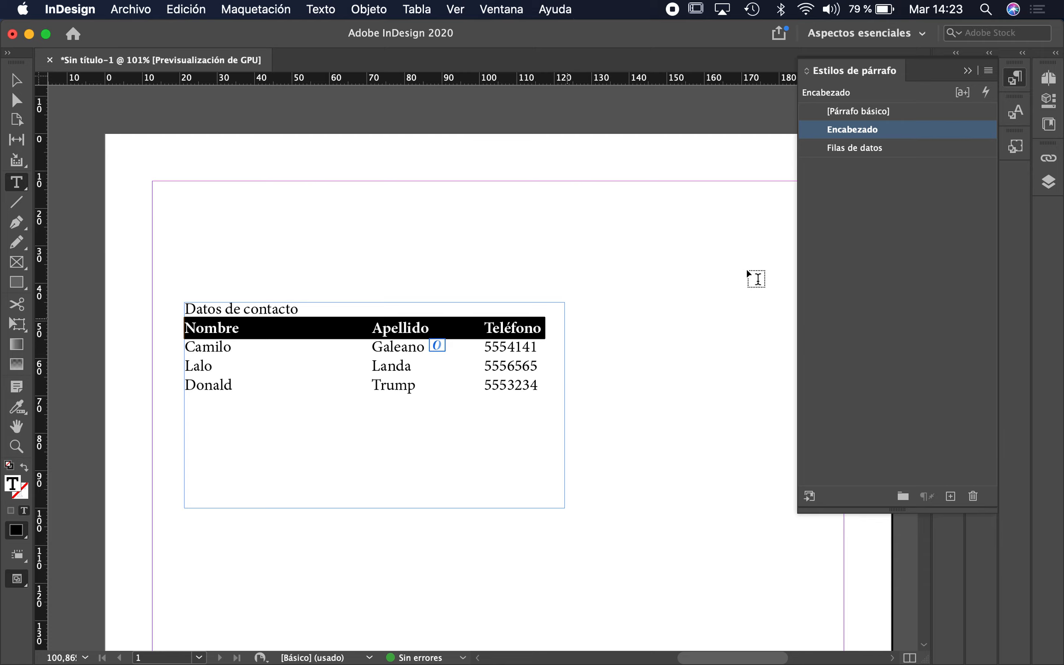
Move the Encabezado style's first tab stop from 50 mm to 30 mm.
{"action": "double_click", "coordinate": [912, 130]}
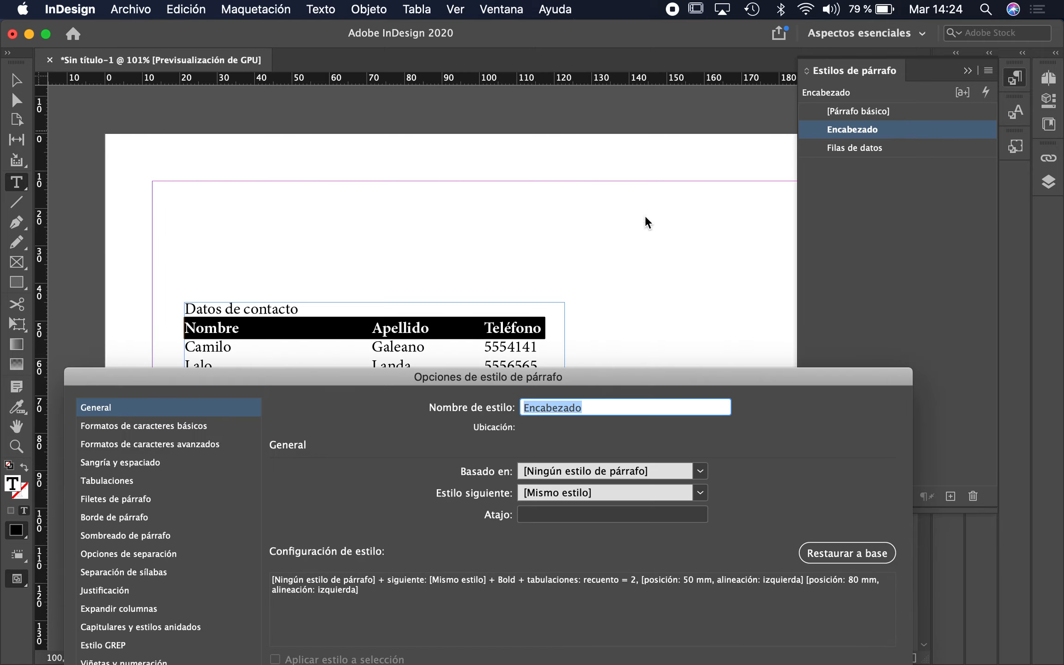
{"action": "left_click_drag", "start_coordinate": [243, 380], "coordinate": [177, 414]}
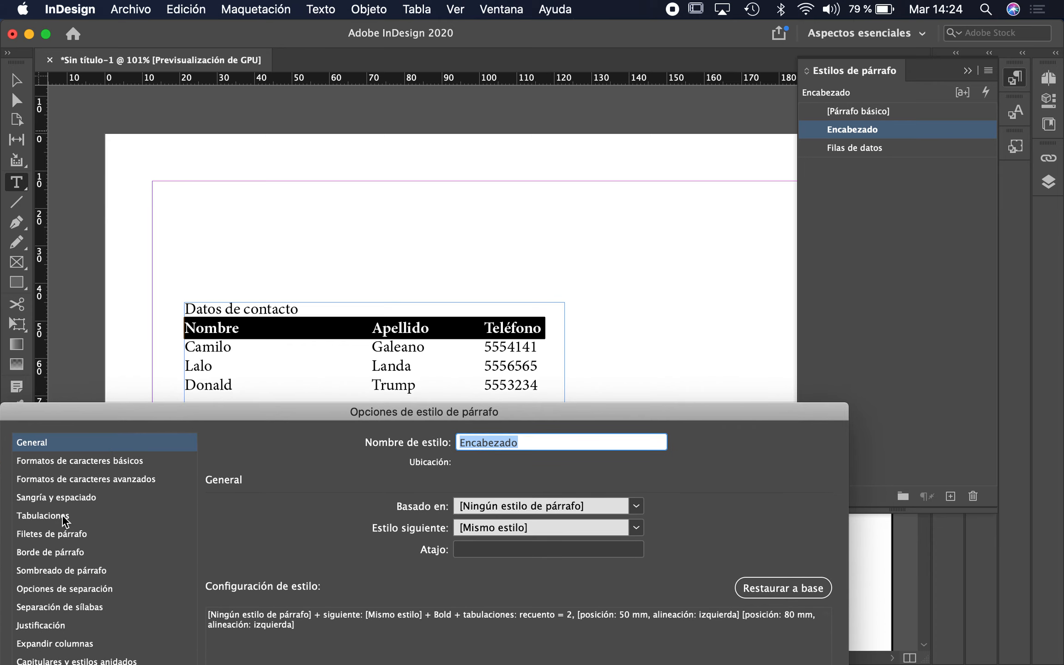
{"action": "left_click", "coordinate": [51, 516]}
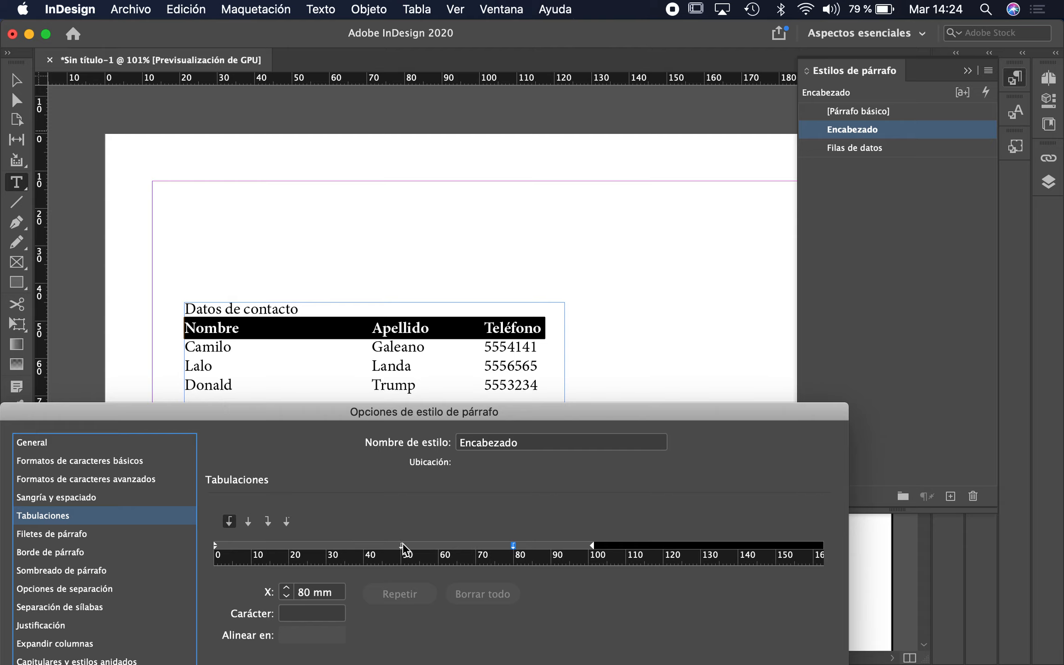
{"action": "left_click_drag", "start_coordinate": [401, 545], "coordinate": [355, 555]}
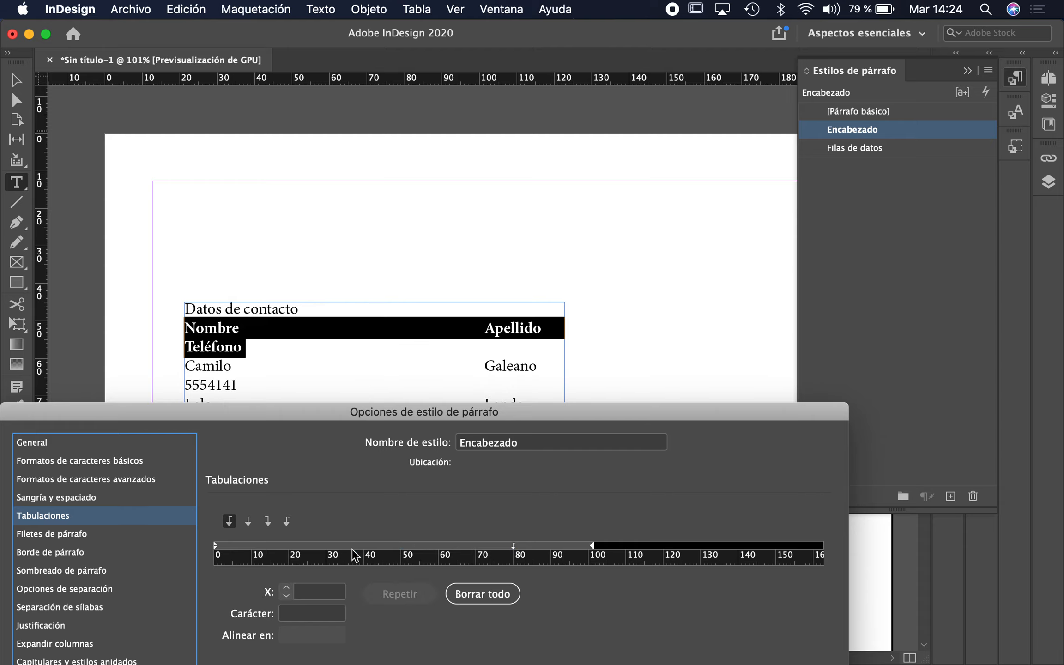
{"action": "left_click", "coordinate": [356, 543]}
{"action": "left_click_drag", "start_coordinate": [356, 544], "coordinate": [341, 545]}
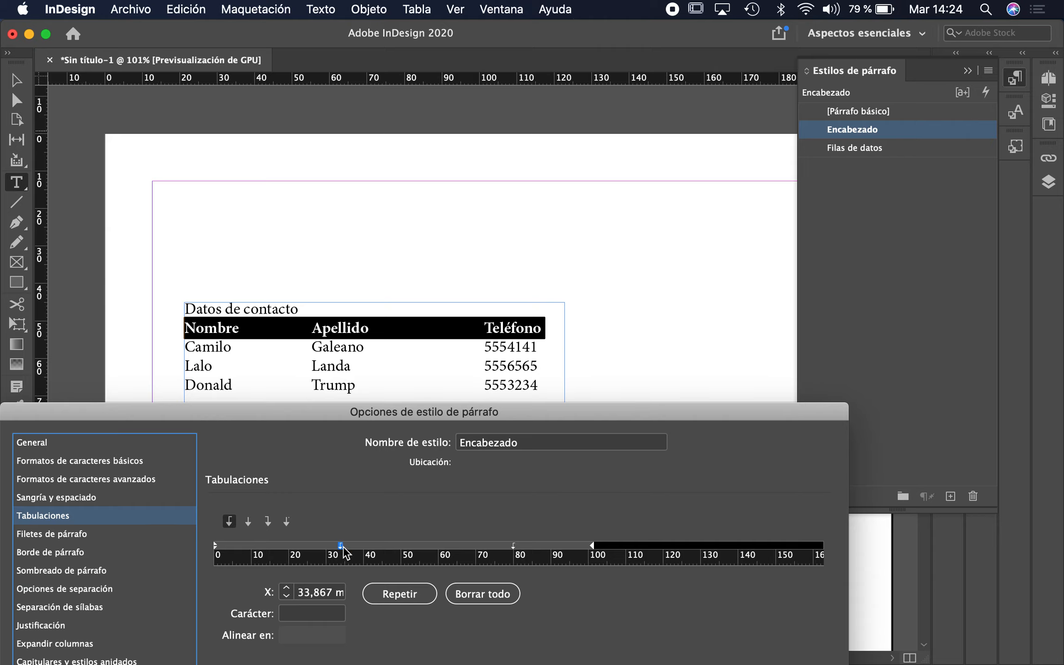
{"action": "mouse_move", "coordinate": [341, 546]}
{"action": "left_mouse_down"}
{"action": "mouse_move", "coordinate": [395, 550]}
{"action": "mouse_move", "coordinate": [328, 550]}
{"action": "left_mouse_up"}
{"action": "double_click", "coordinate": [315, 594]}
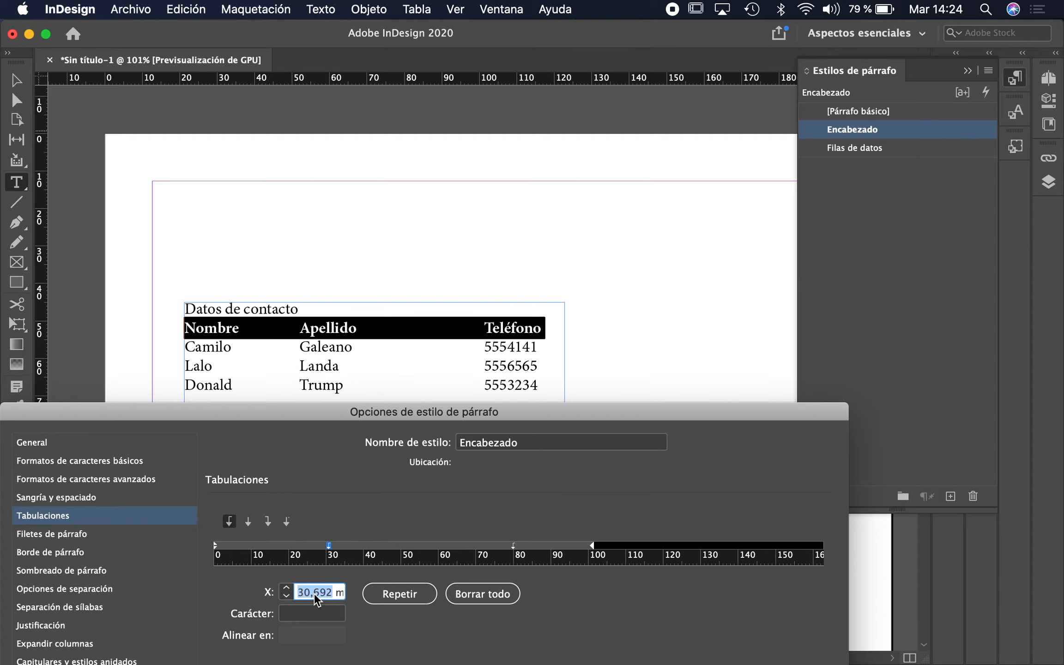
{"action": "type", "text": "30"}
{"action": "key", "text": "Return"}
{"action": "key", "text": "Return"}
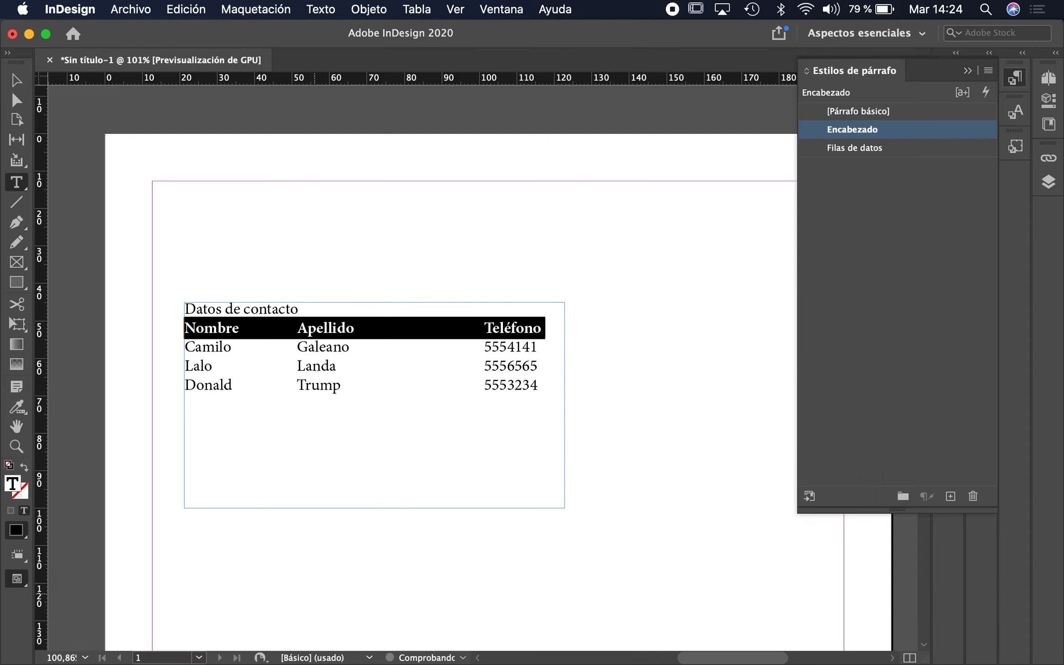
{"action": "left_click", "coordinate": [441, 331]}
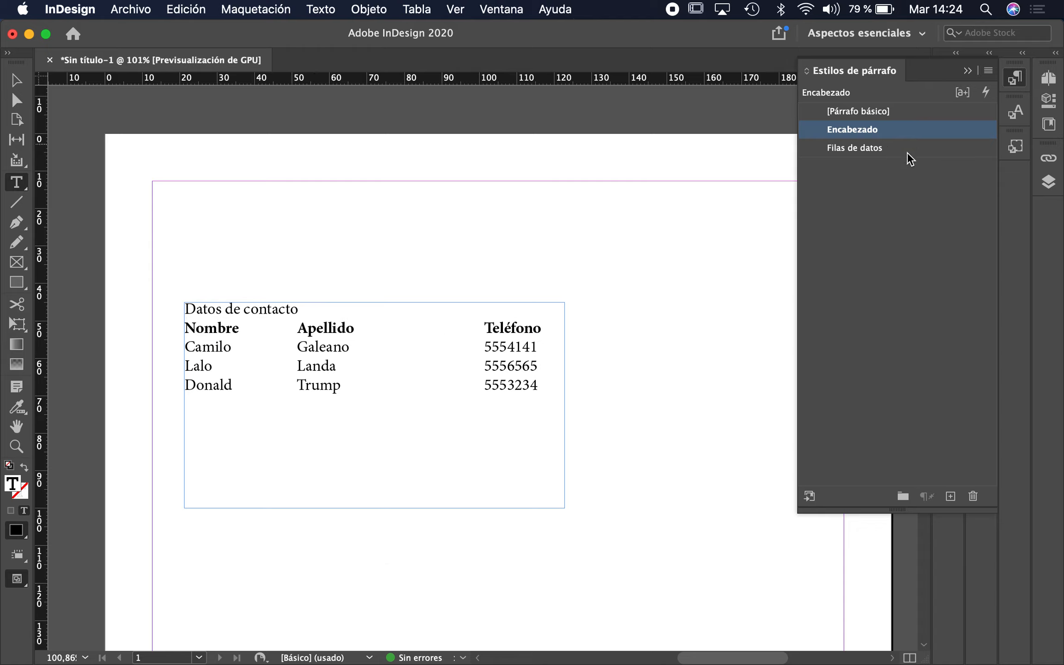
Reopen Encabezado's Tabs settings and position the dialog so the tab ruler and contact list are visible.
{"action": "double_click", "coordinate": [914, 137]}
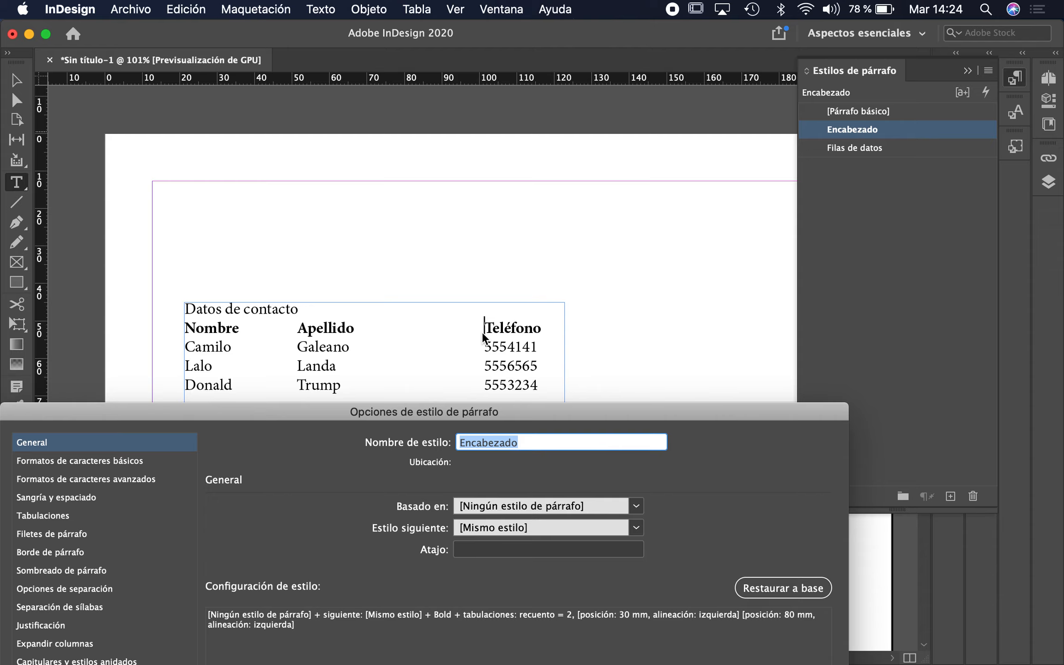
{"action": "left_click", "coordinate": [39, 518]}
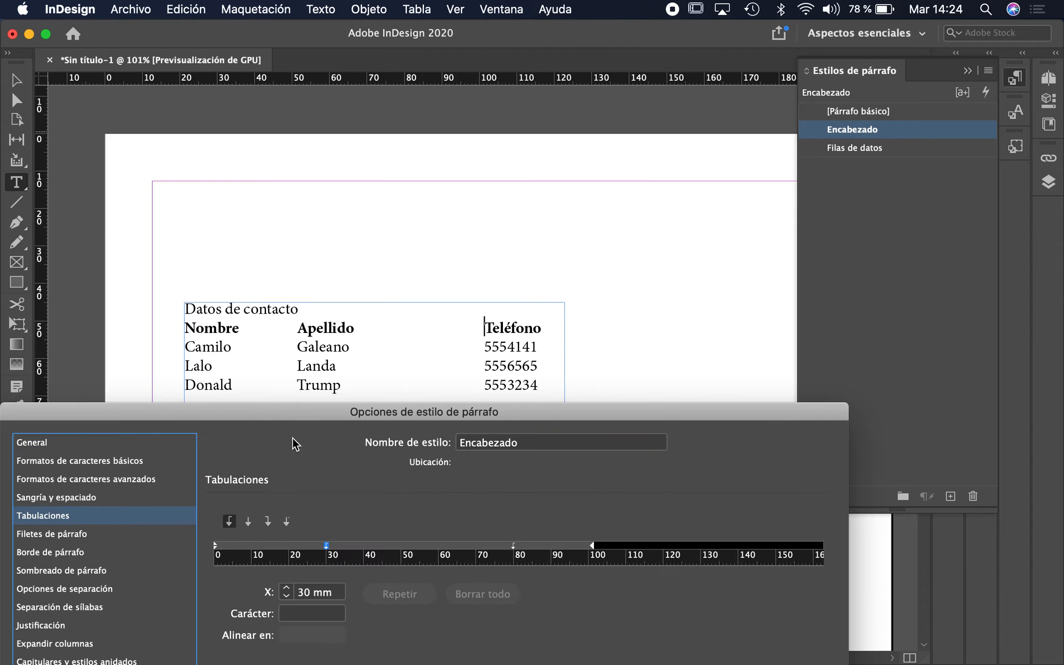
{"action": "left_click", "coordinate": [269, 411]}
{"action": "left_click_drag", "start_coordinate": [268, 411], "coordinate": [300, 216]}
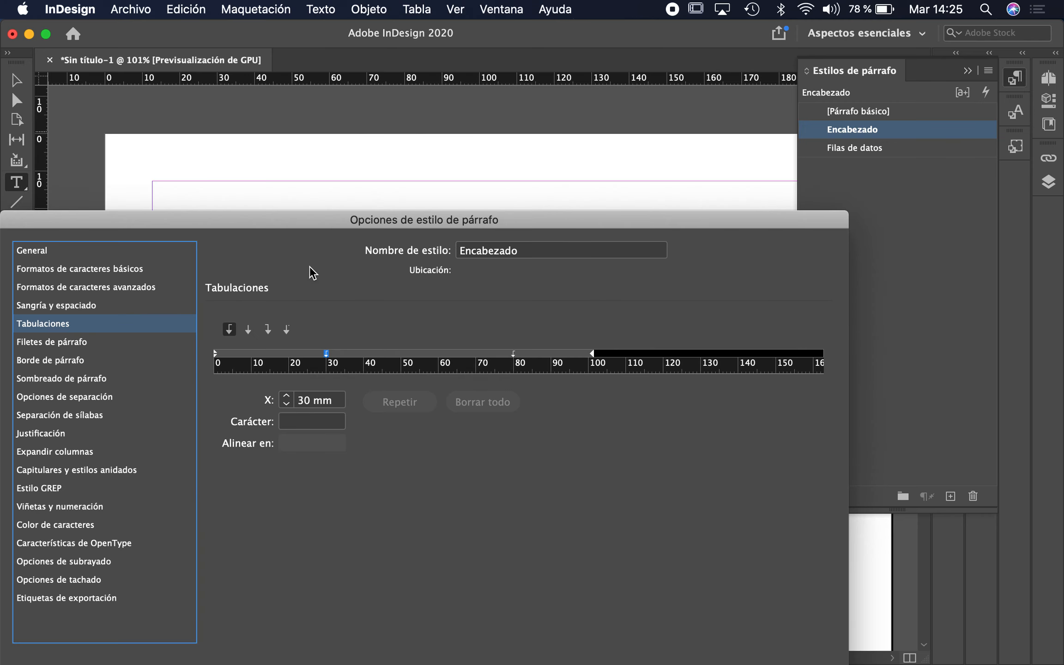
{"action": "left_click_drag", "start_coordinate": [523, 2], "coordinate": [380, 664]}
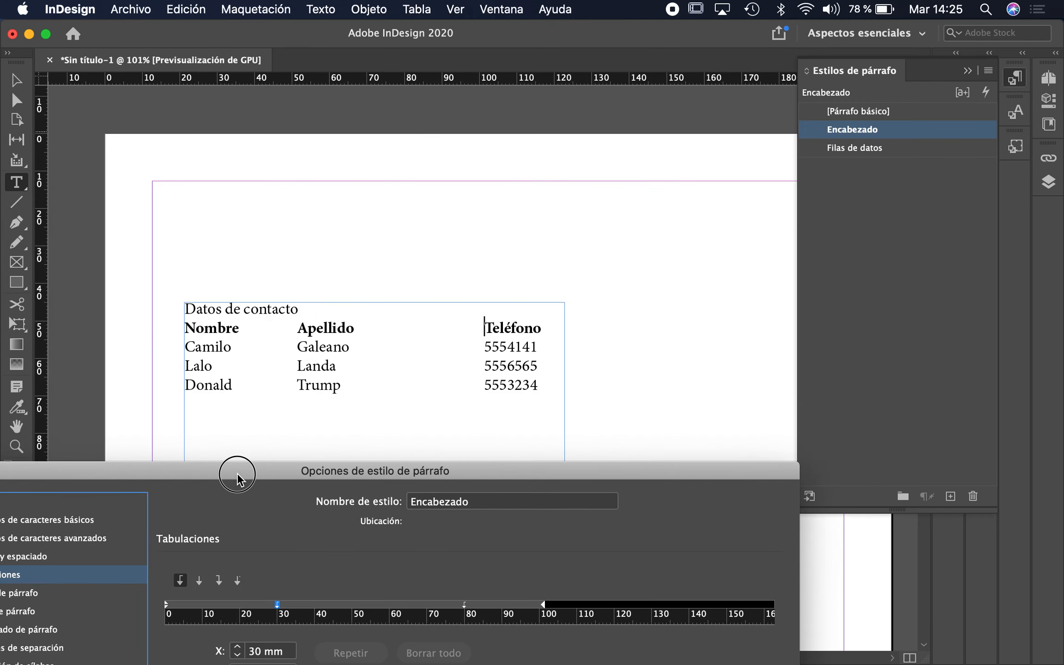
Move the Apellido tab stop to about 45.5 mm and make it a center-justified tab.
{"action": "left_click_drag", "start_coordinate": [237, 478], "coordinate": [252, 424]}
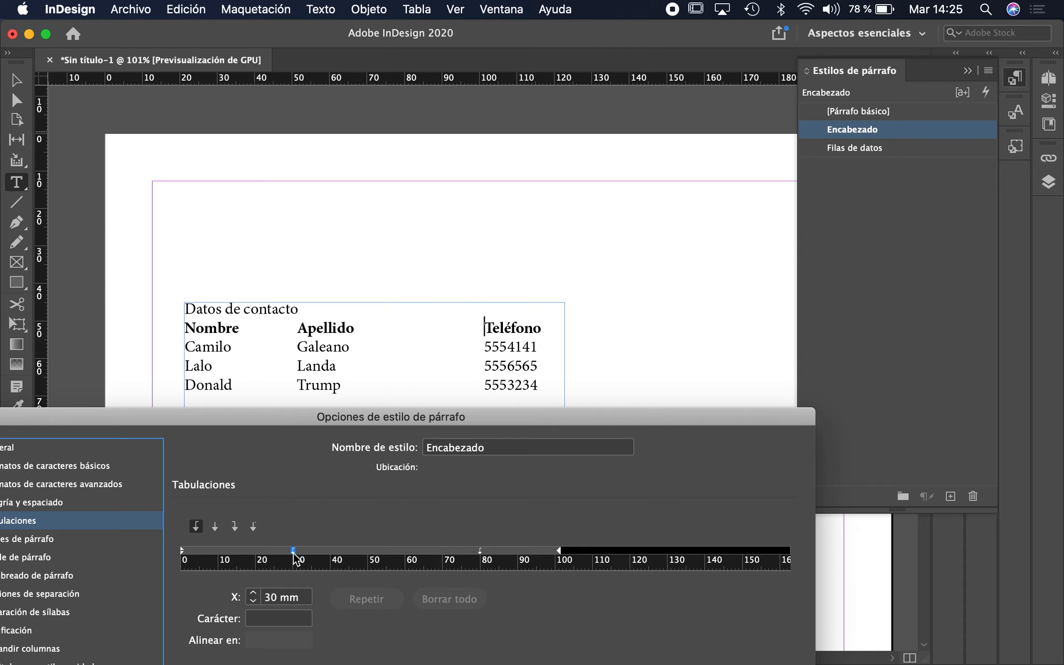
{"action": "left_click_drag", "start_coordinate": [295, 556], "coordinate": [353, 556]}
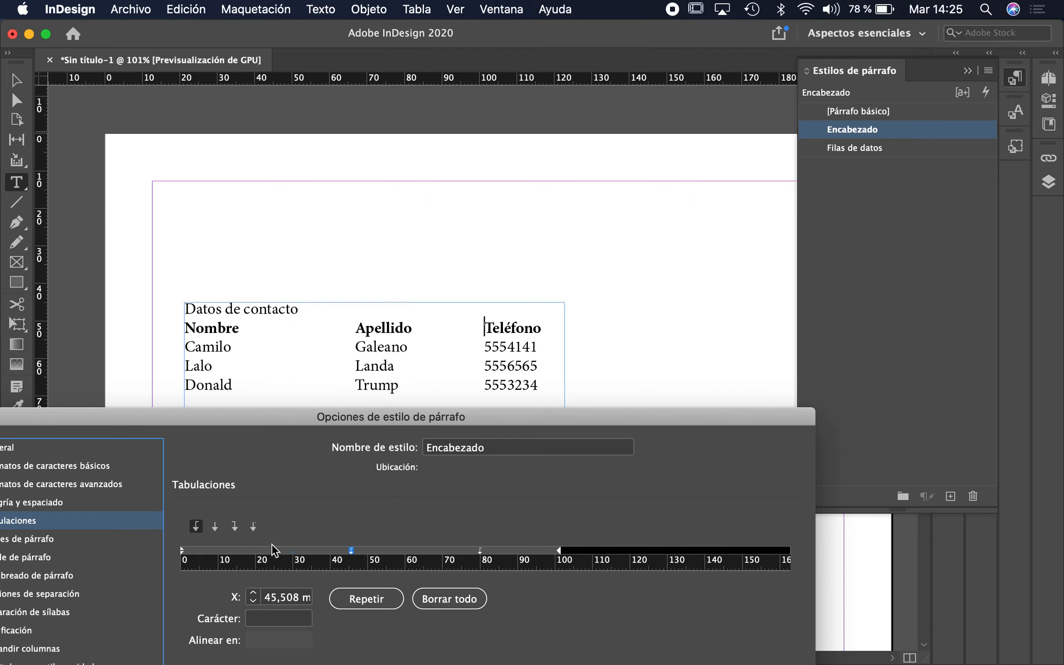
{"action": "left_click", "coordinate": [215, 526]}
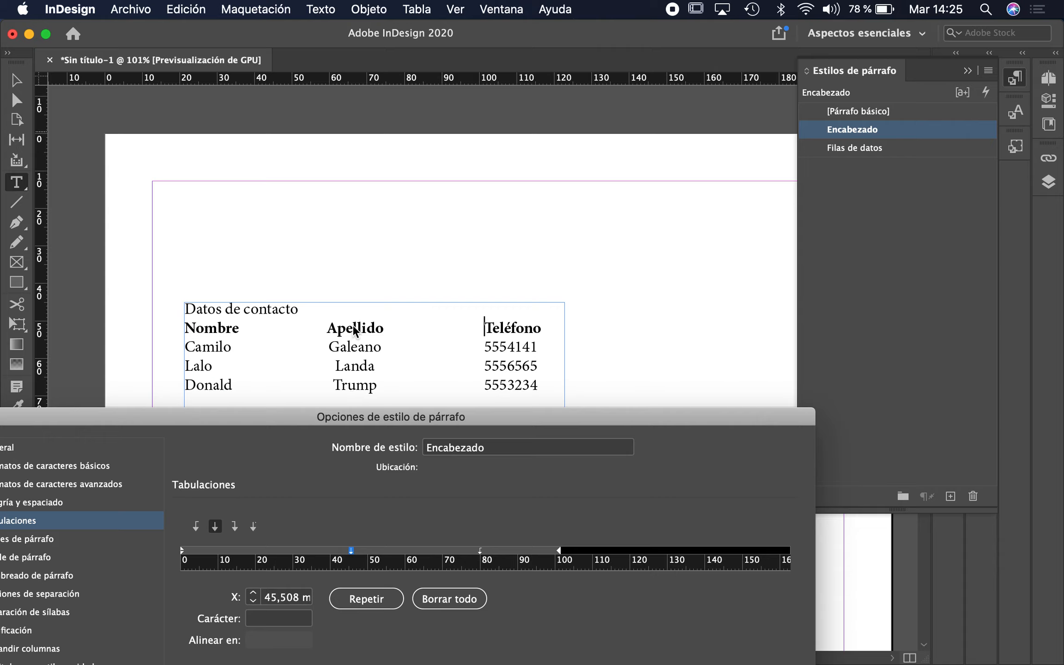
{"action": "left_click_drag", "start_coordinate": [481, 550], "coordinate": [485, 552]}
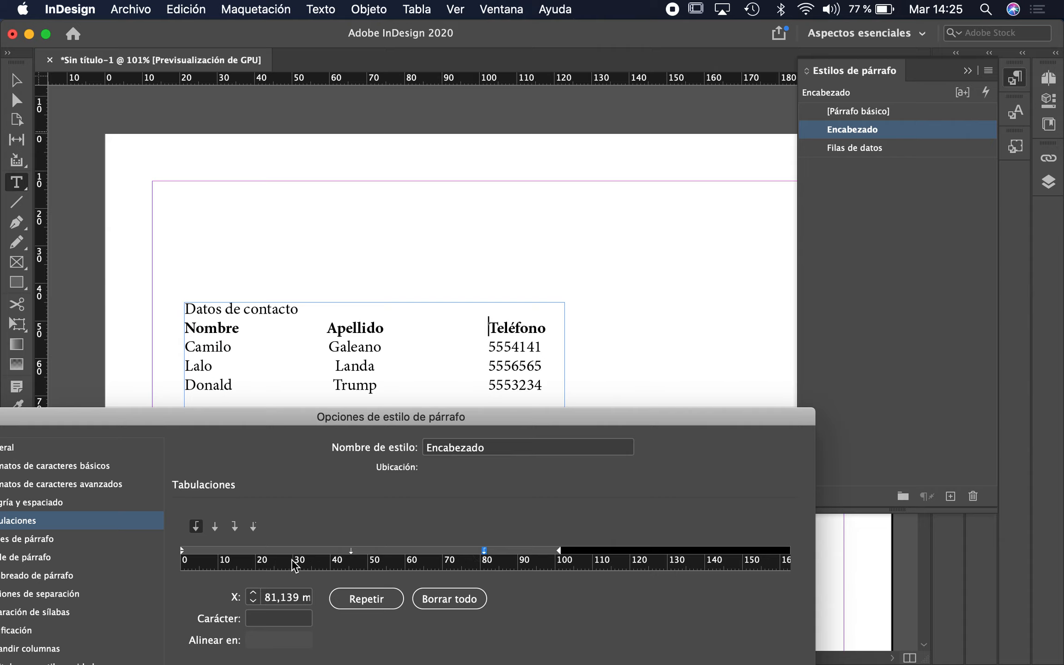
Make the Teléfono tab right-justified near 100 mm and set the center tab to 50 mm.
{"action": "left_click", "coordinate": [235, 528]}
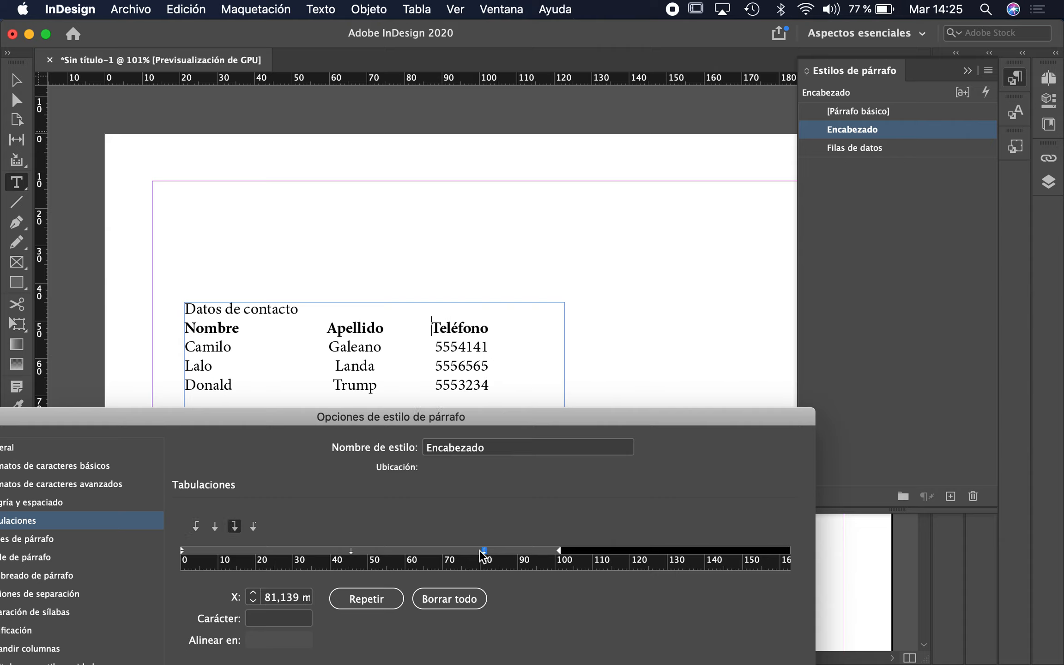
{"action": "left_click_drag", "start_coordinate": [486, 551], "coordinate": [559, 551]}
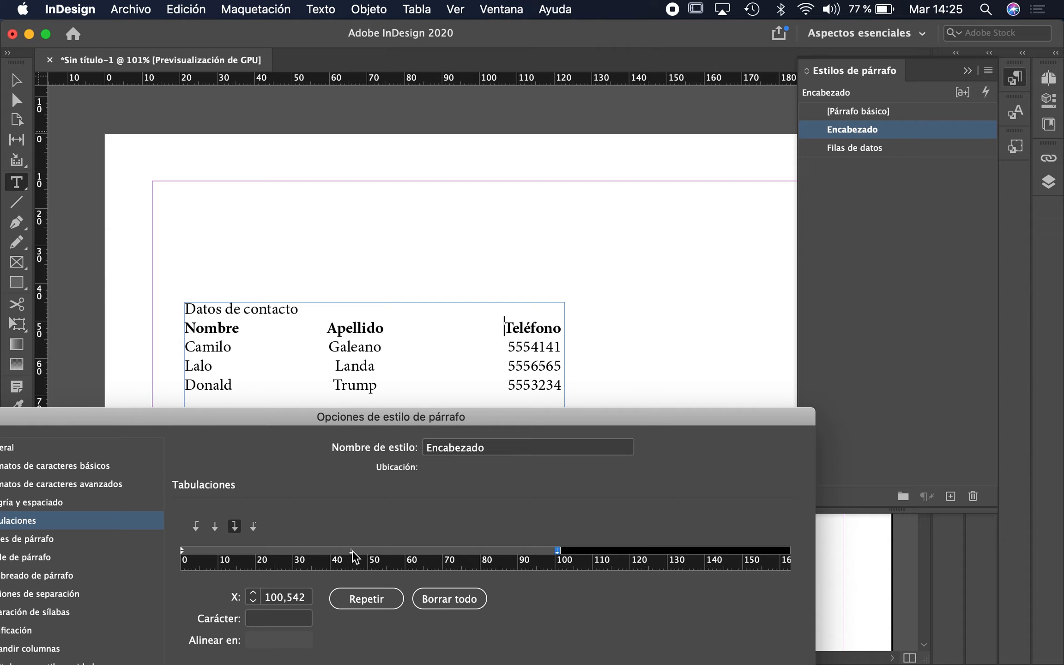
{"action": "left_click_drag", "start_coordinate": [352, 551], "coordinate": [368, 551]}
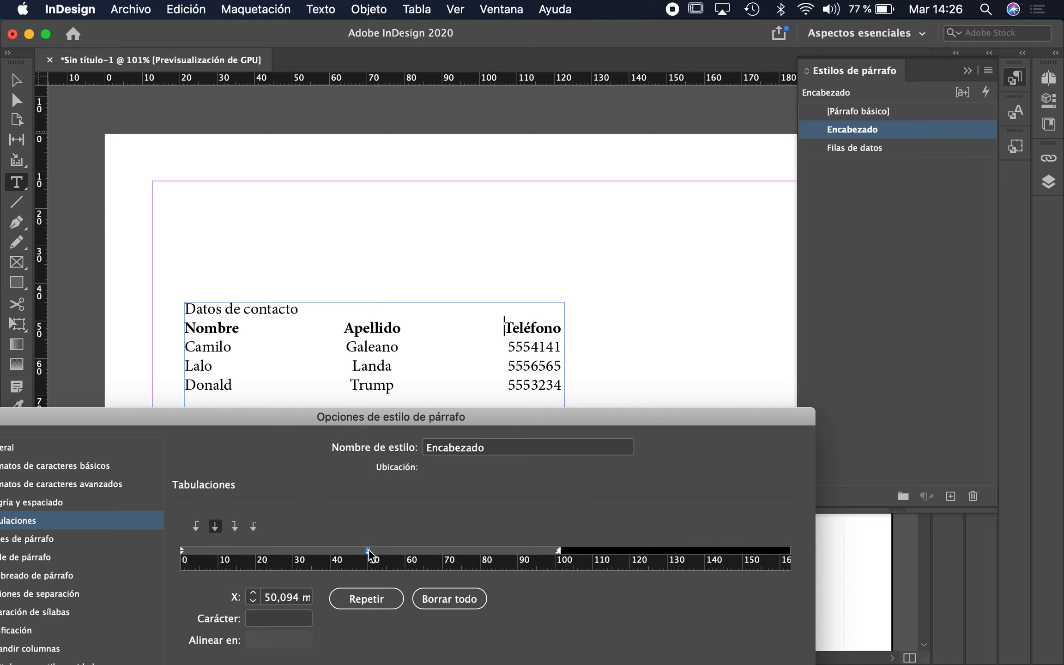
{"action": "double_click", "coordinate": [270, 598]}
{"action": "type", "text": "5"}
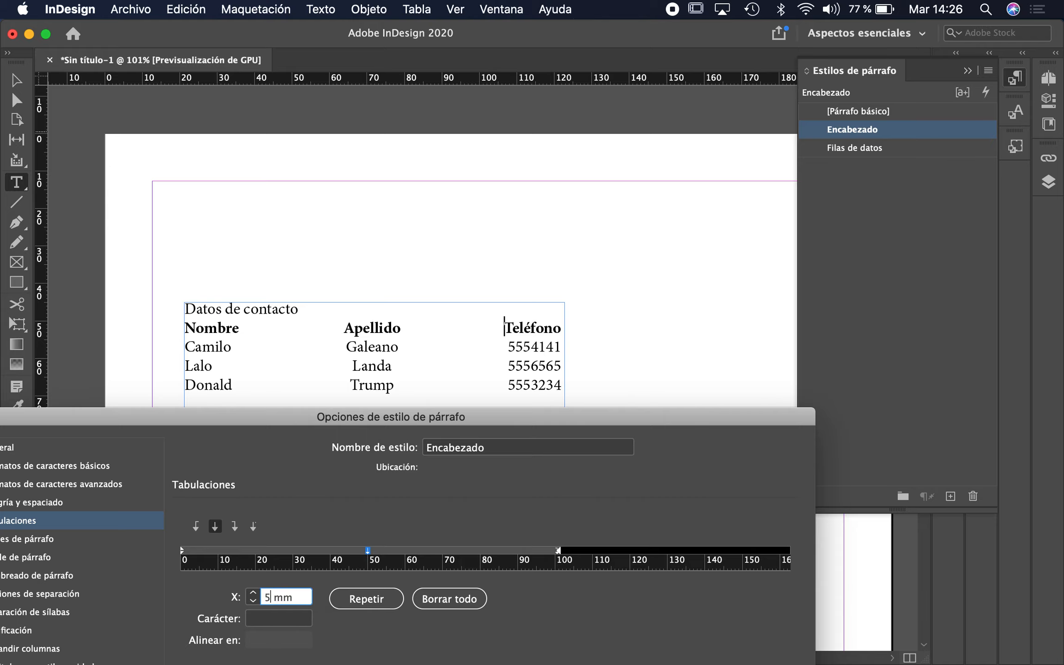
{"action": "type", "text": "0"}
{"action": "key", "text": "Return"}
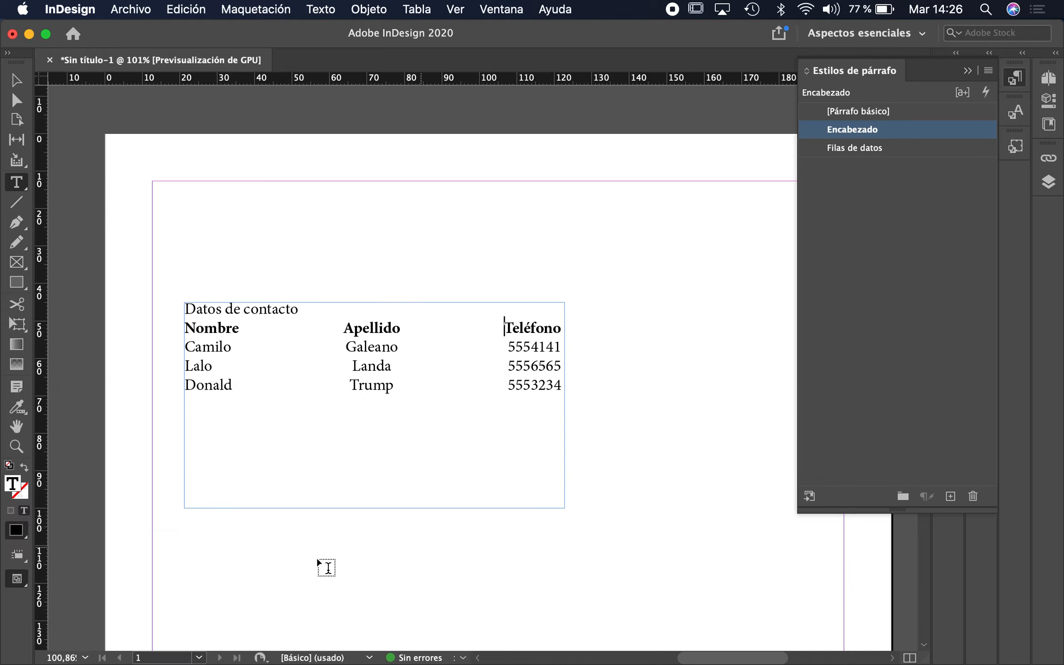